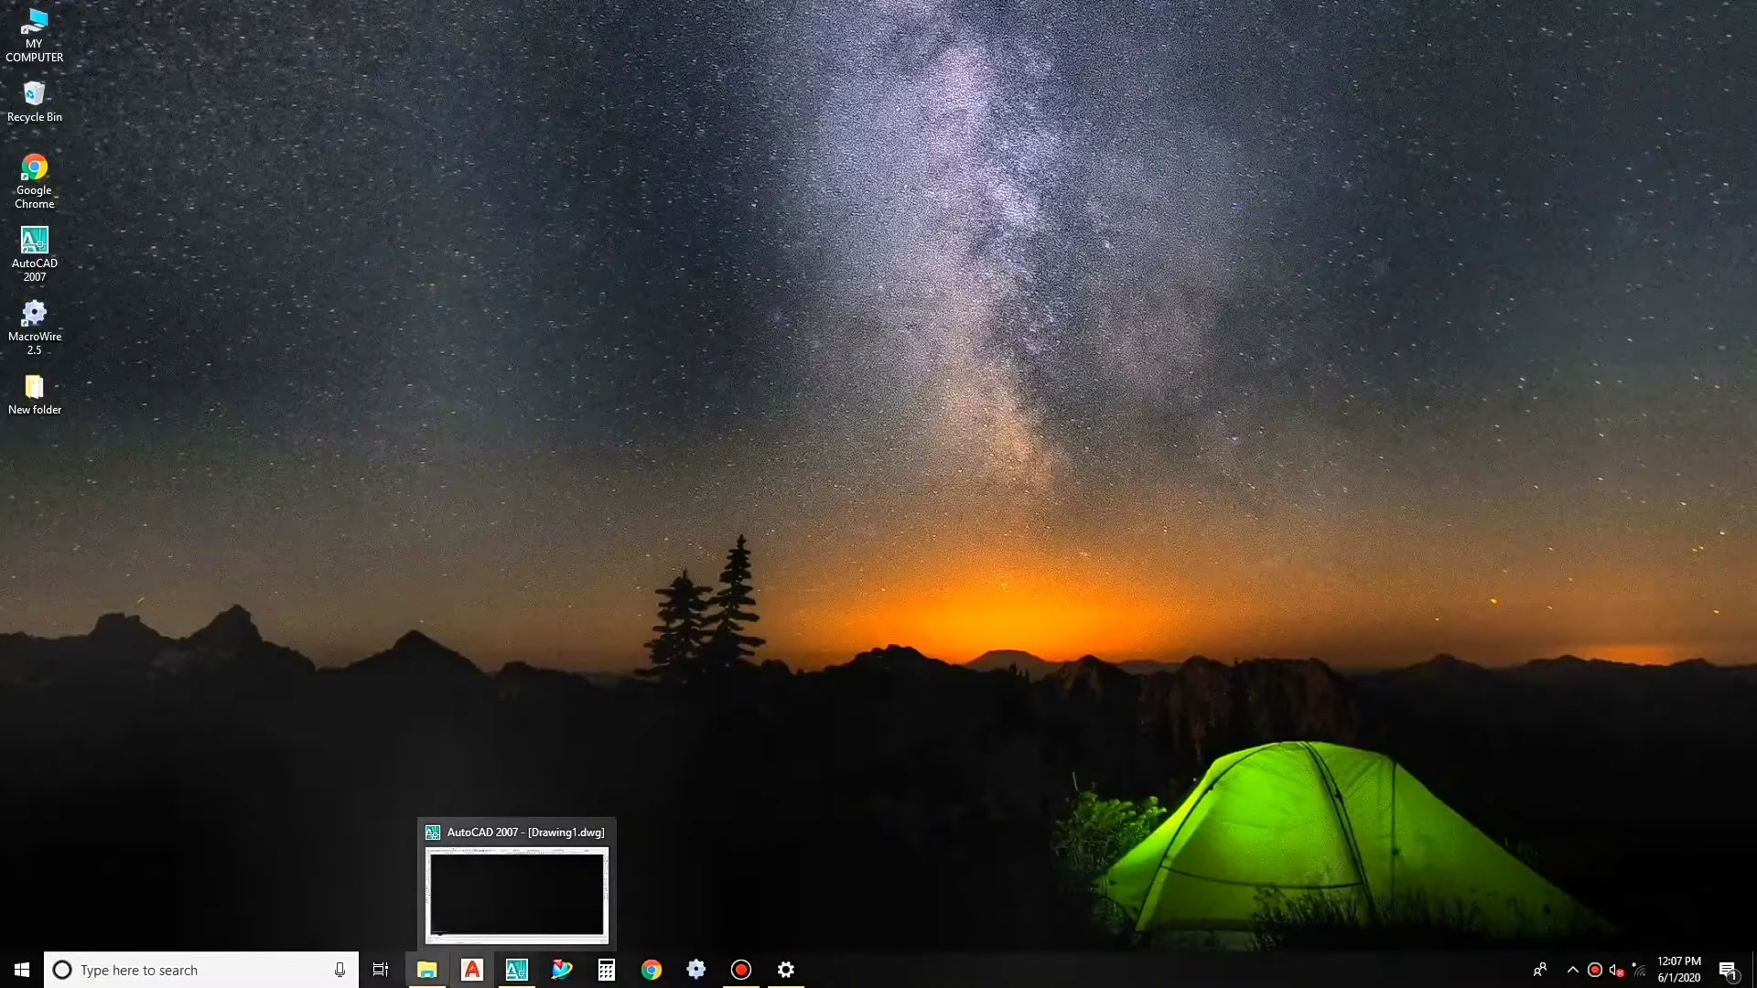
Step: Run the AutoCAD 2021 self-extracting installer from the AUTOCAD.2021.win64 folder as administrator
left_click(428, 970)
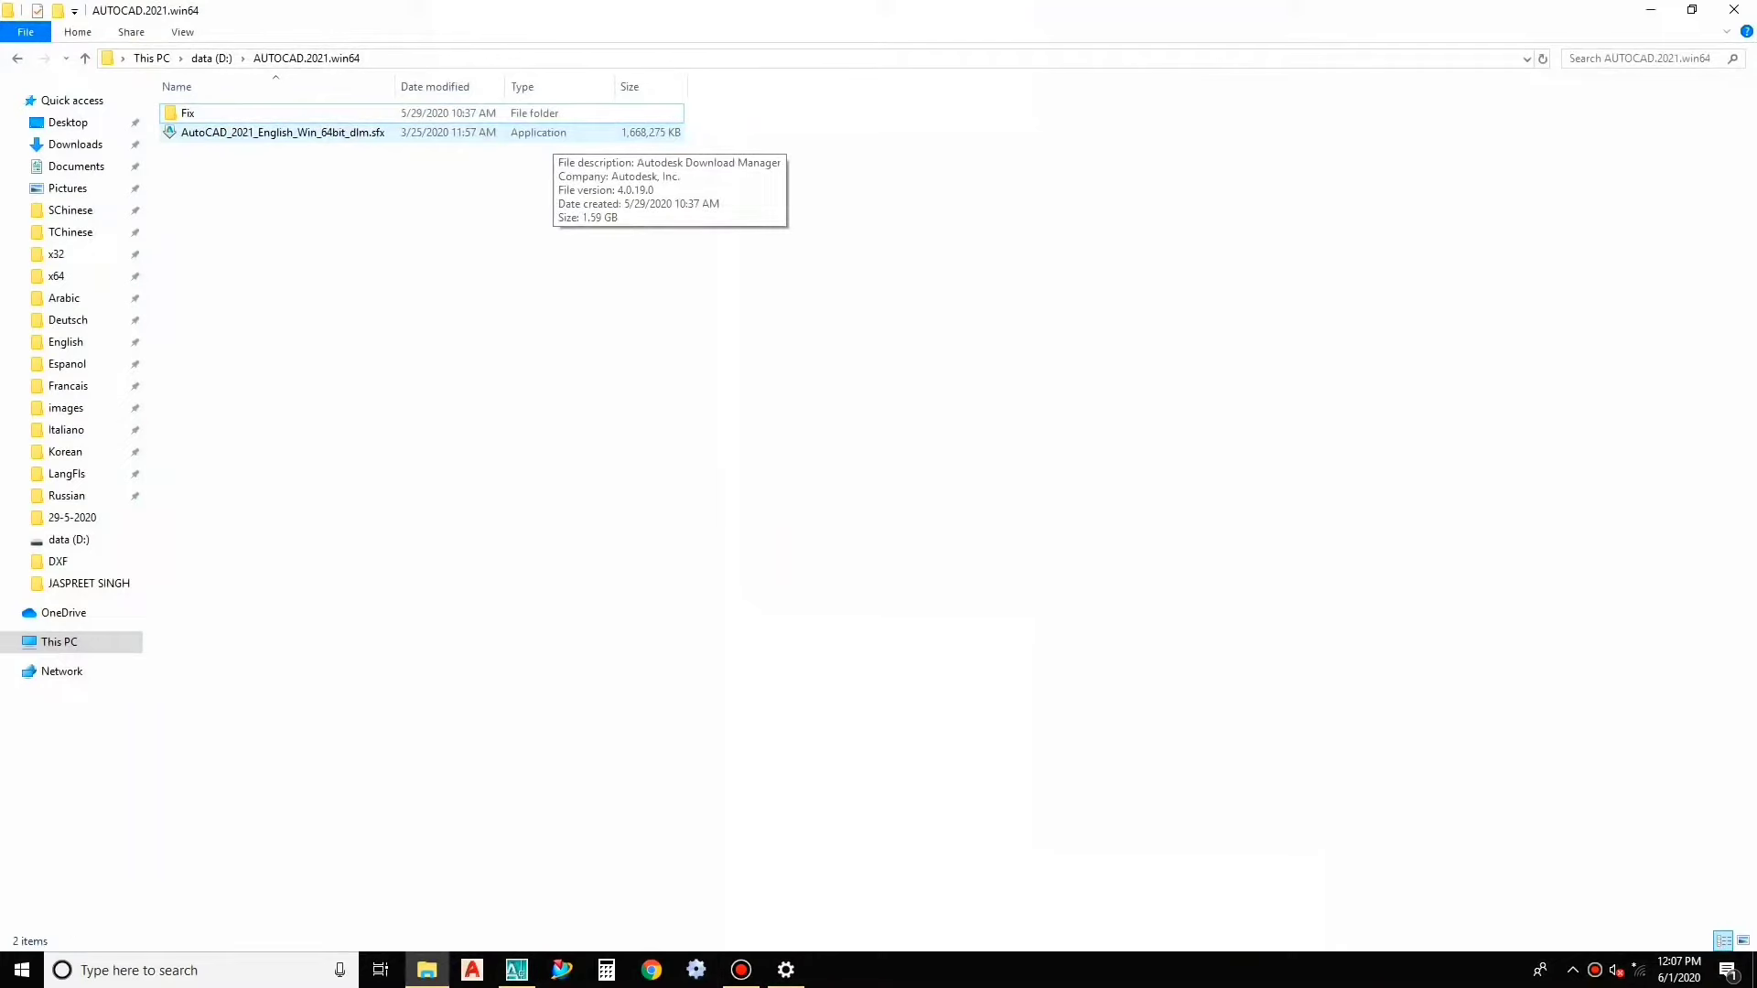
key("Down")
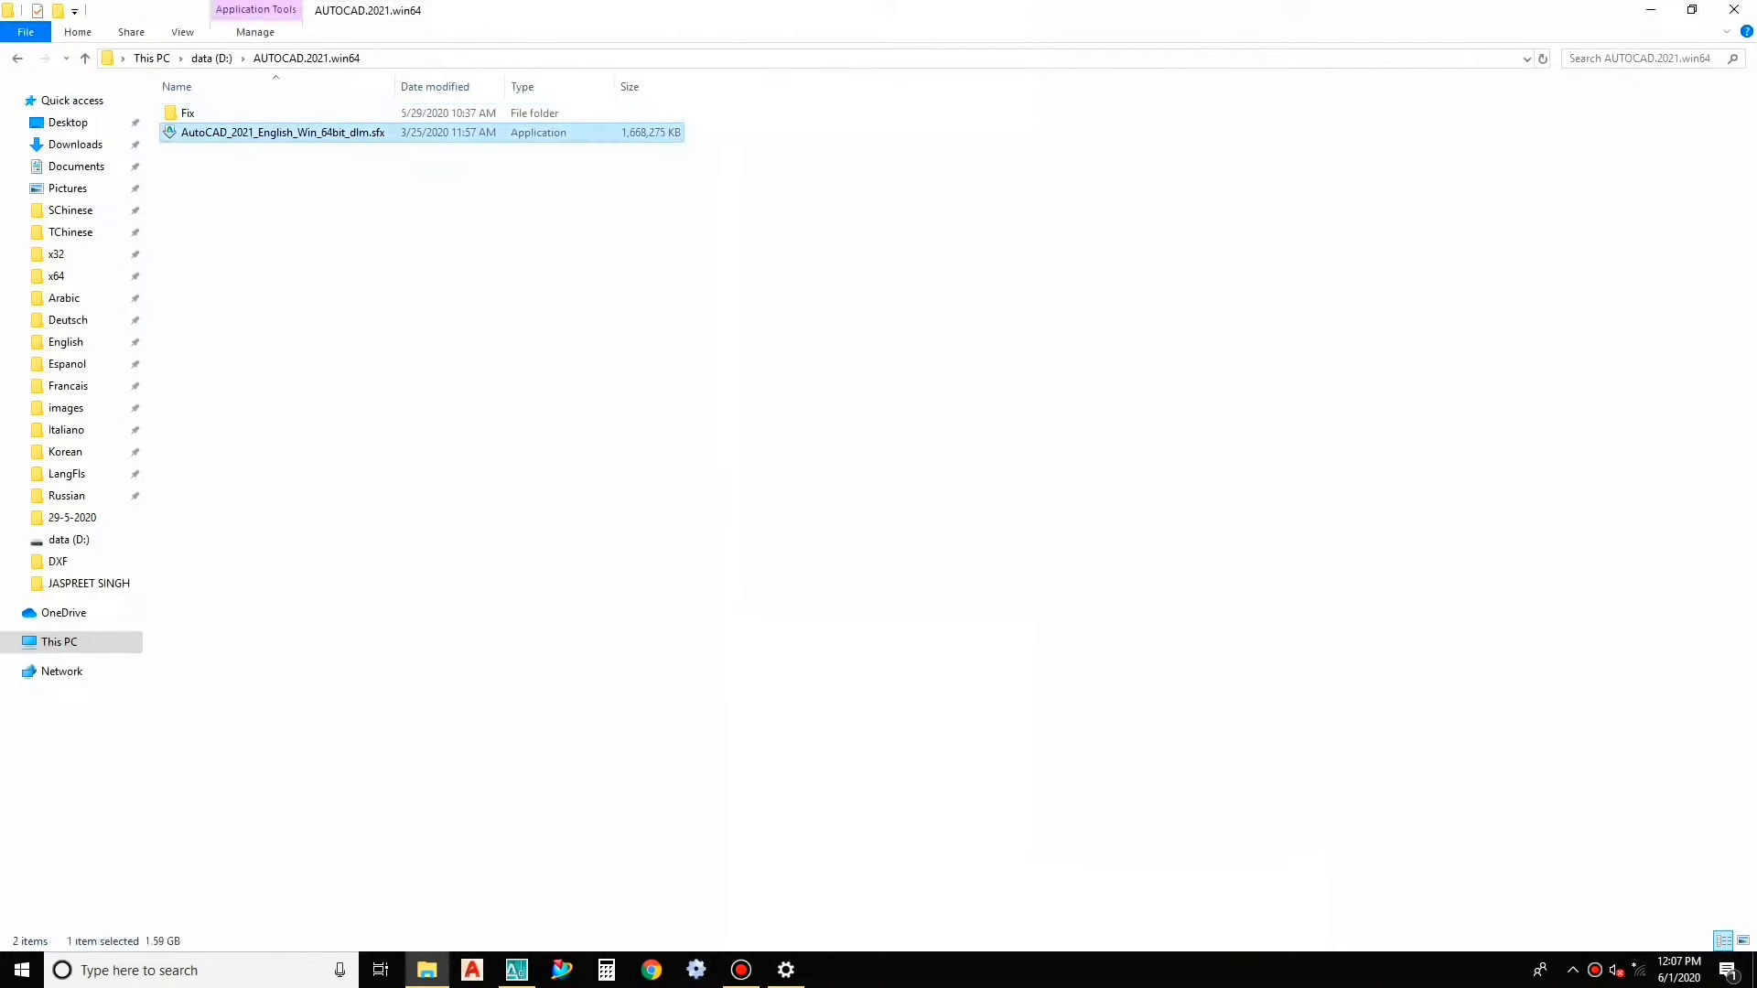
key("shift+F10")
key("Down")
key("Down")
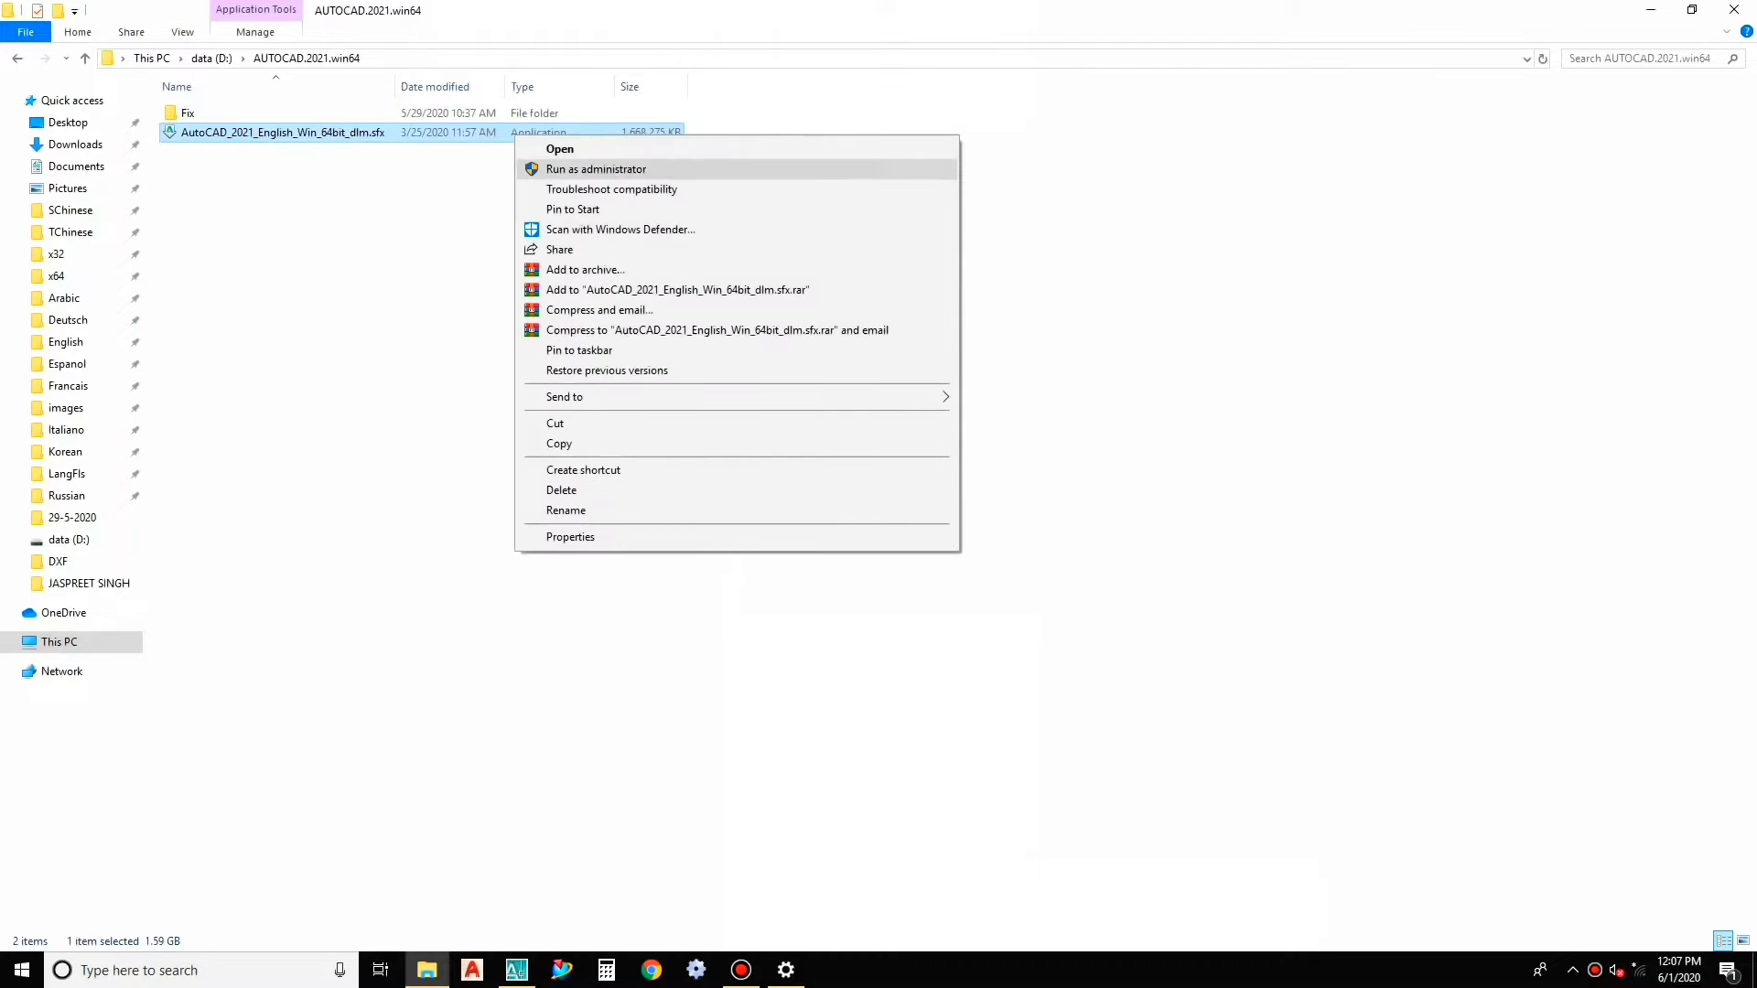
key("Return")
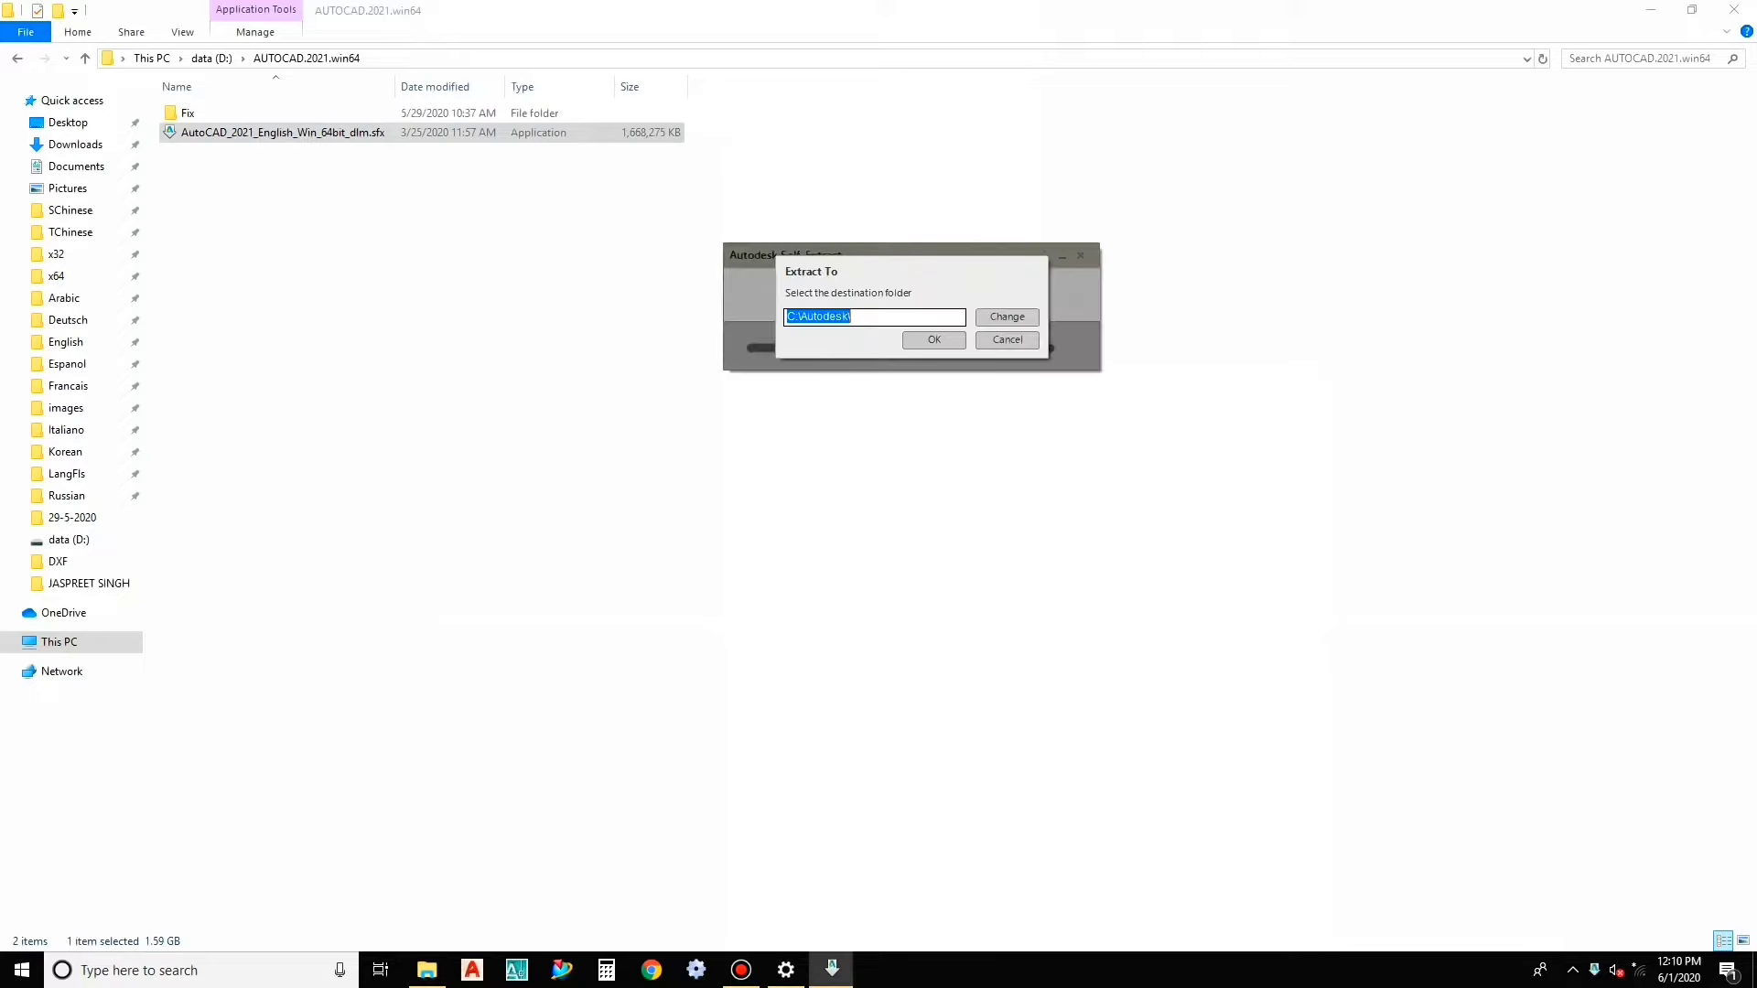
Step: Accept C:\Autodesk\ as the extraction folder and let the installer files unpack
key("Return")
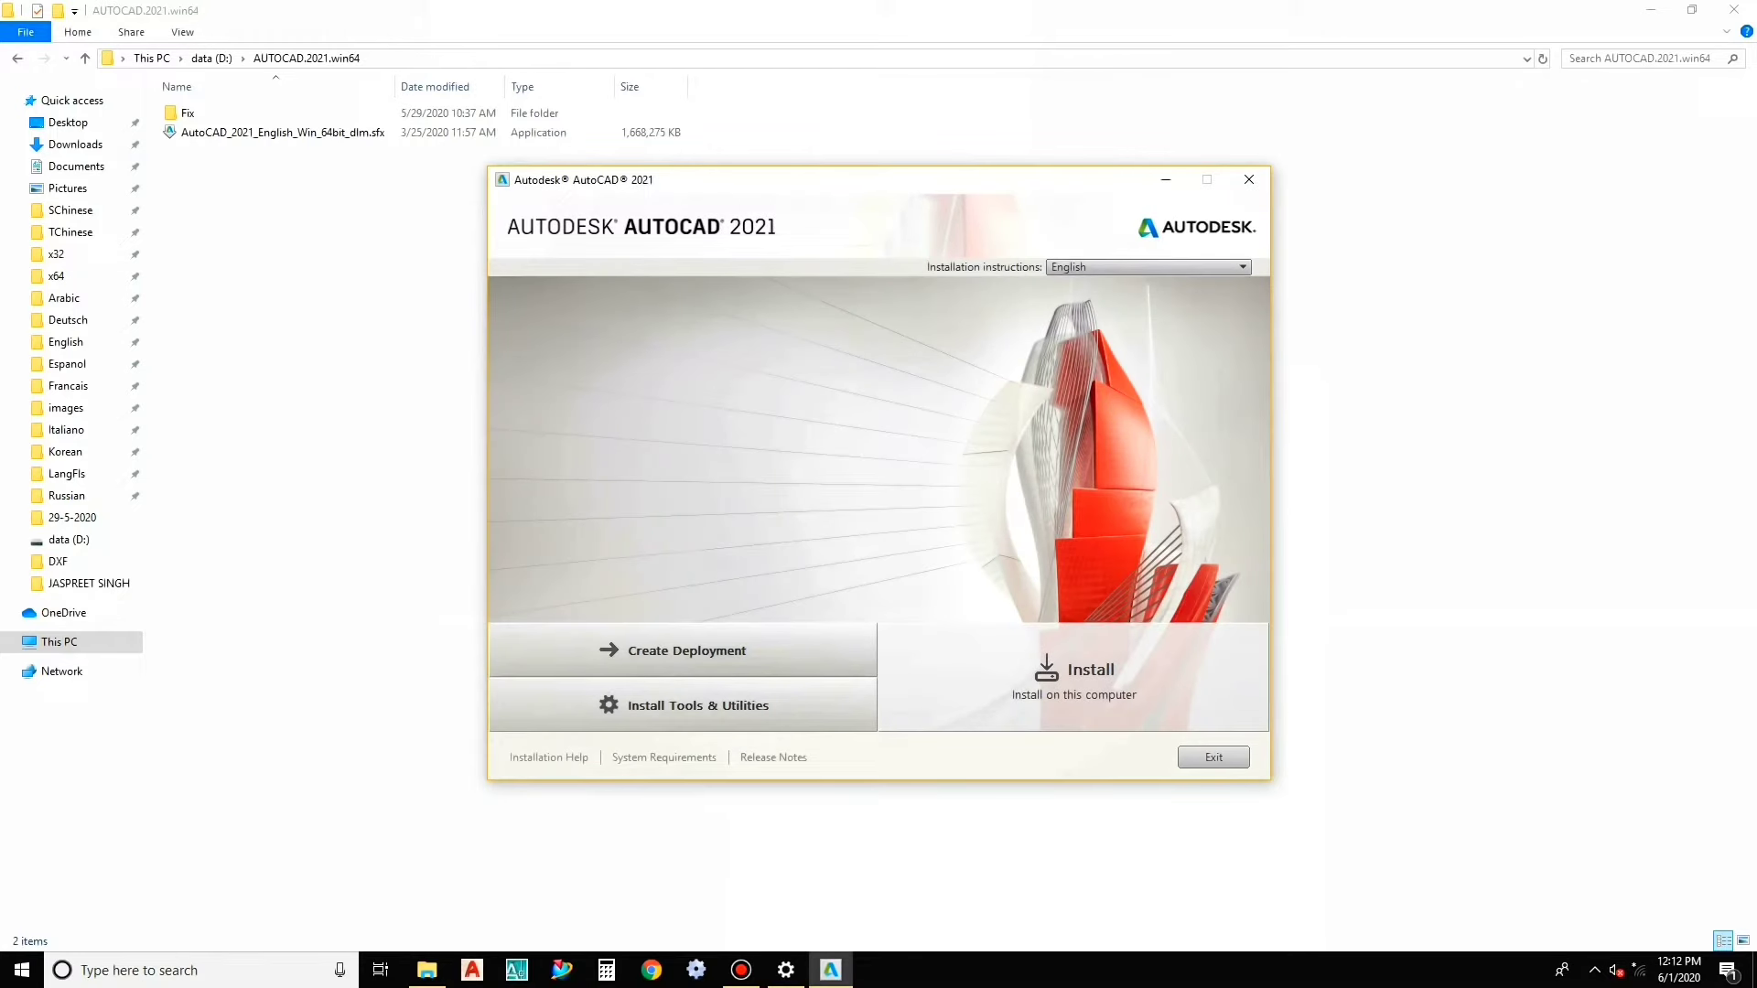
Step: Accept the license agreement and install AutoCAD 2021 to the default C:\Program Files\Autodesk path
key("Return")
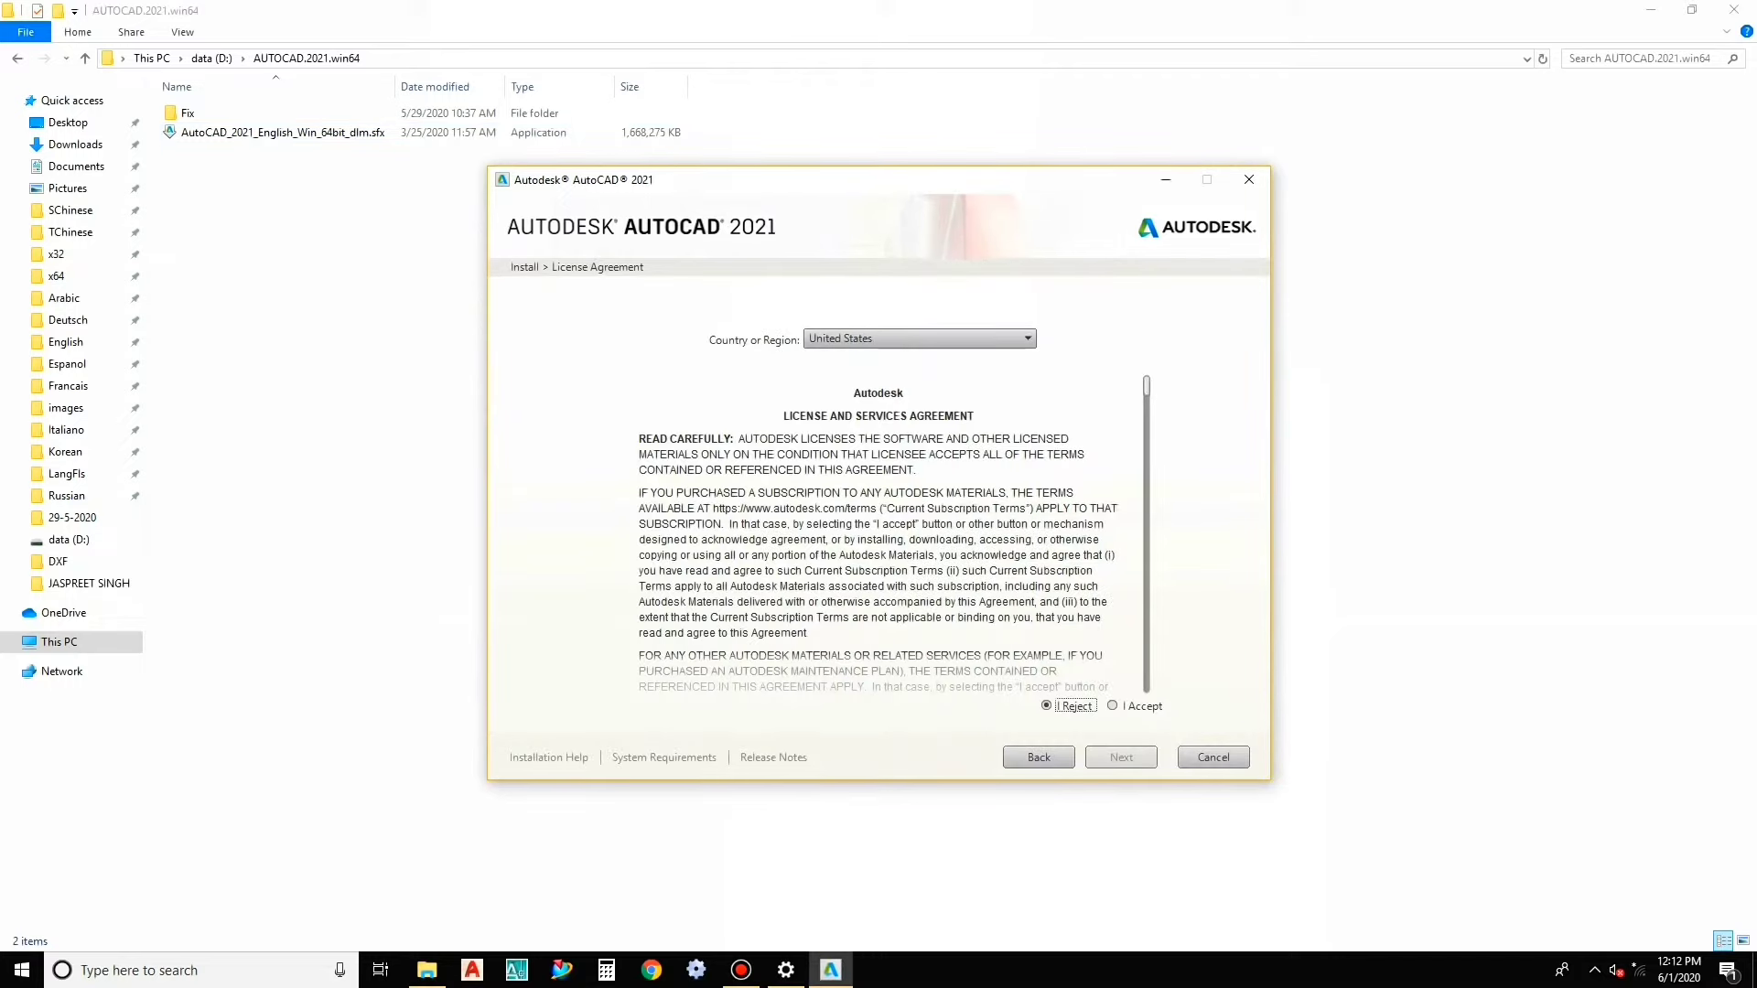
key("Right")
key("Return")
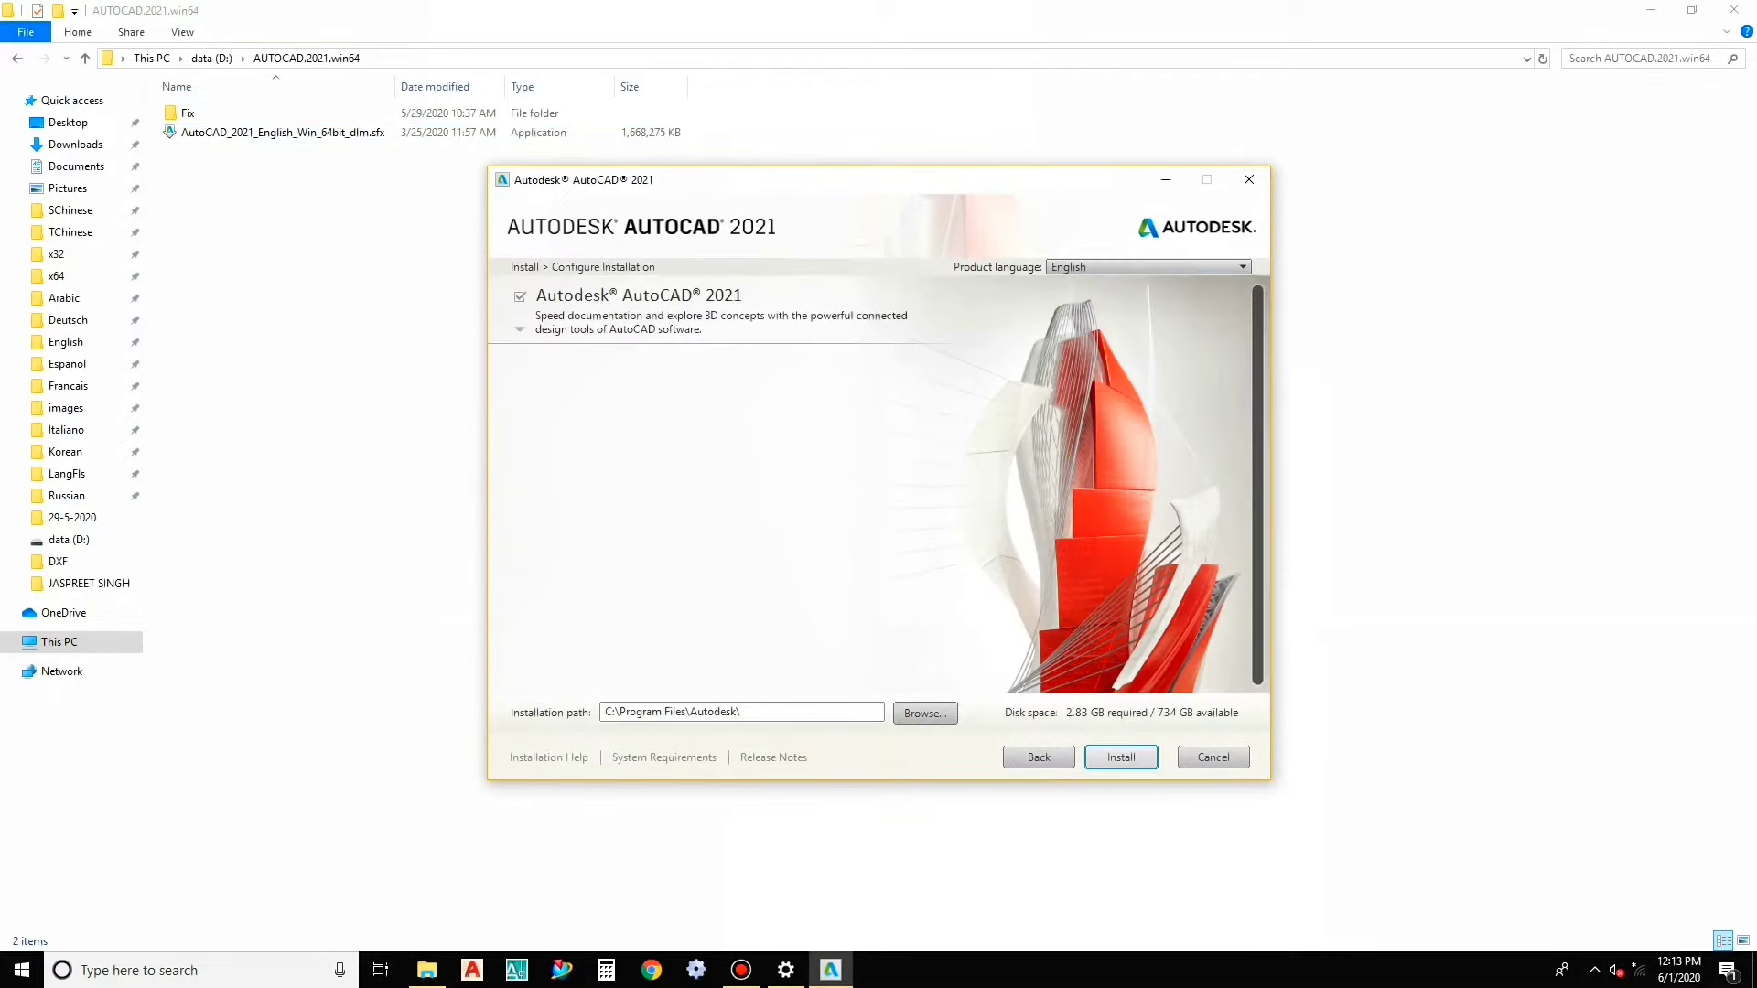
key("Return")
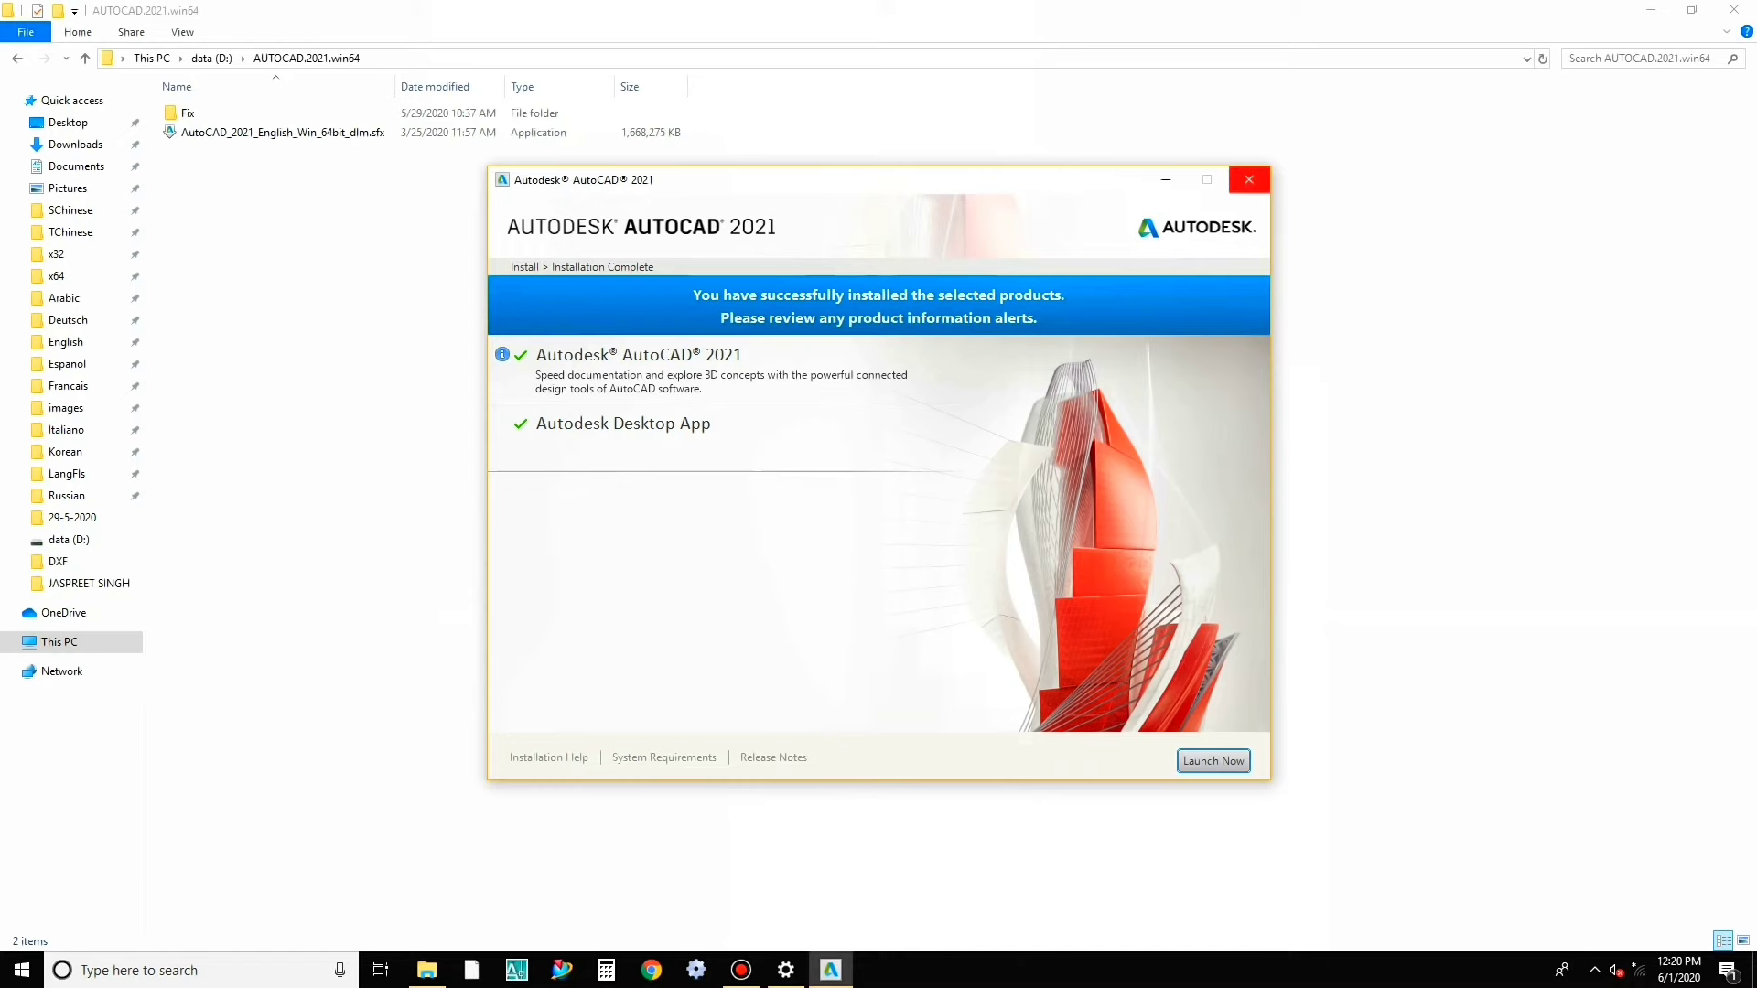
Step: Close the finished installer and refresh the folder listing twice
left_click(1249, 179)
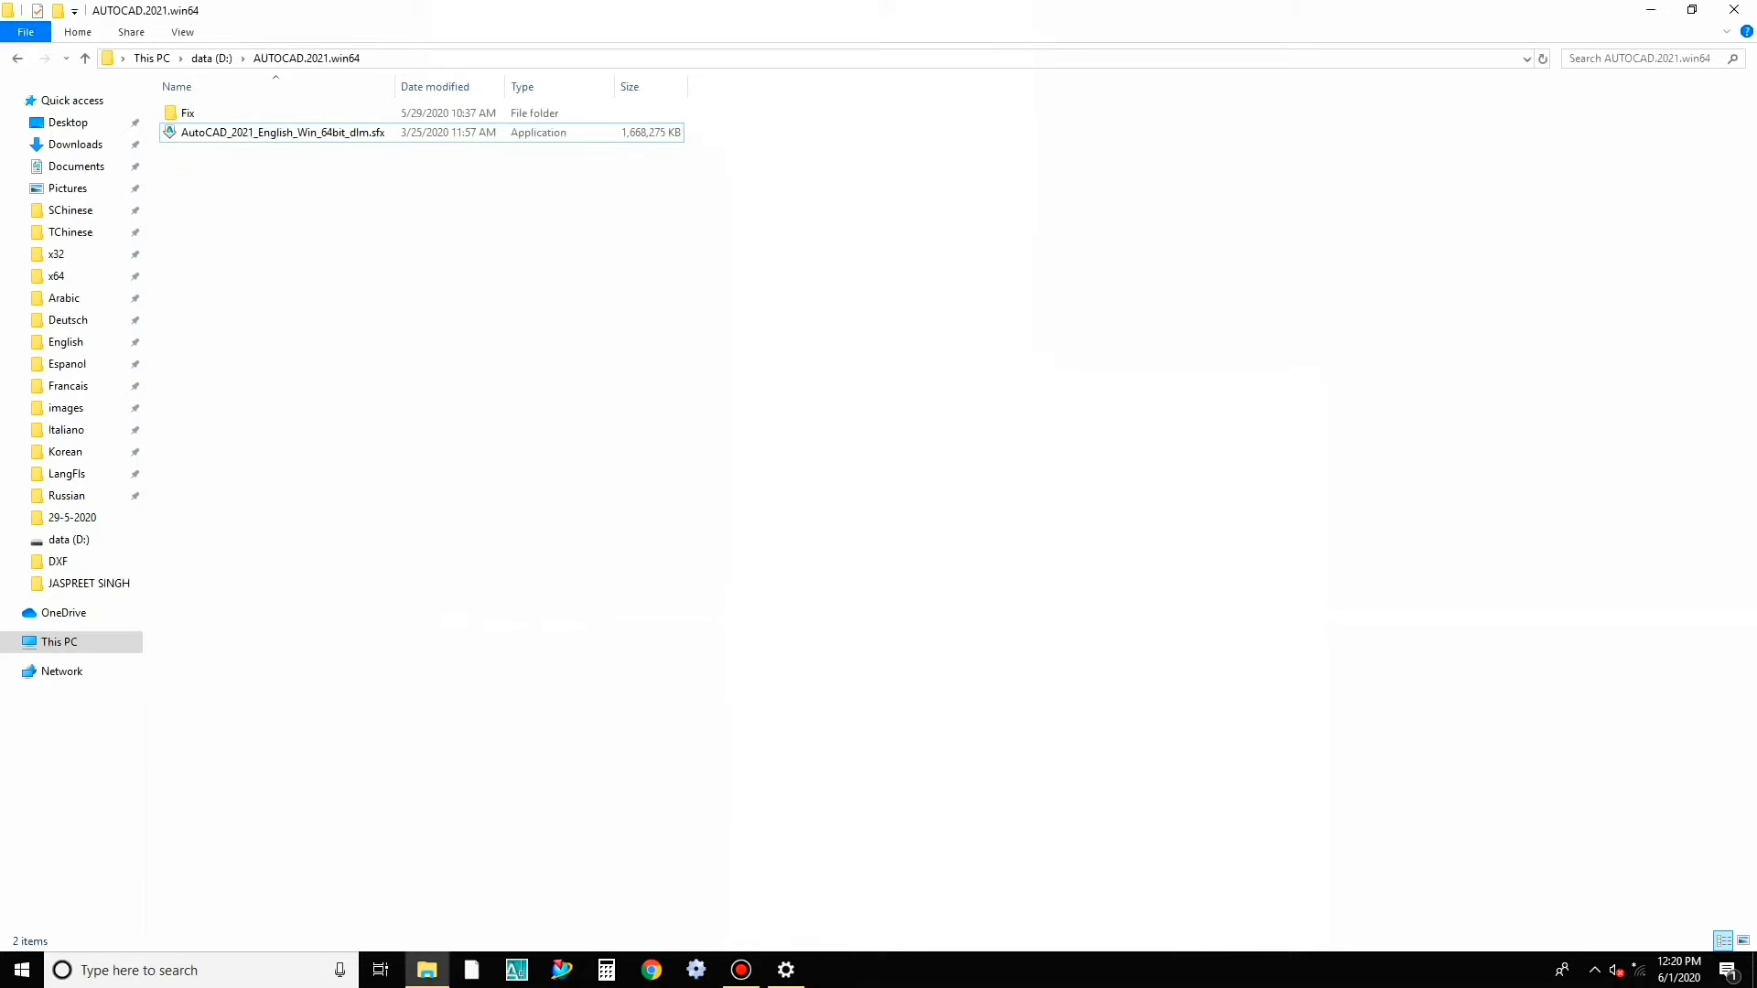
right_click(870, 277)
left_click(915, 354)
right_click(876, 302)
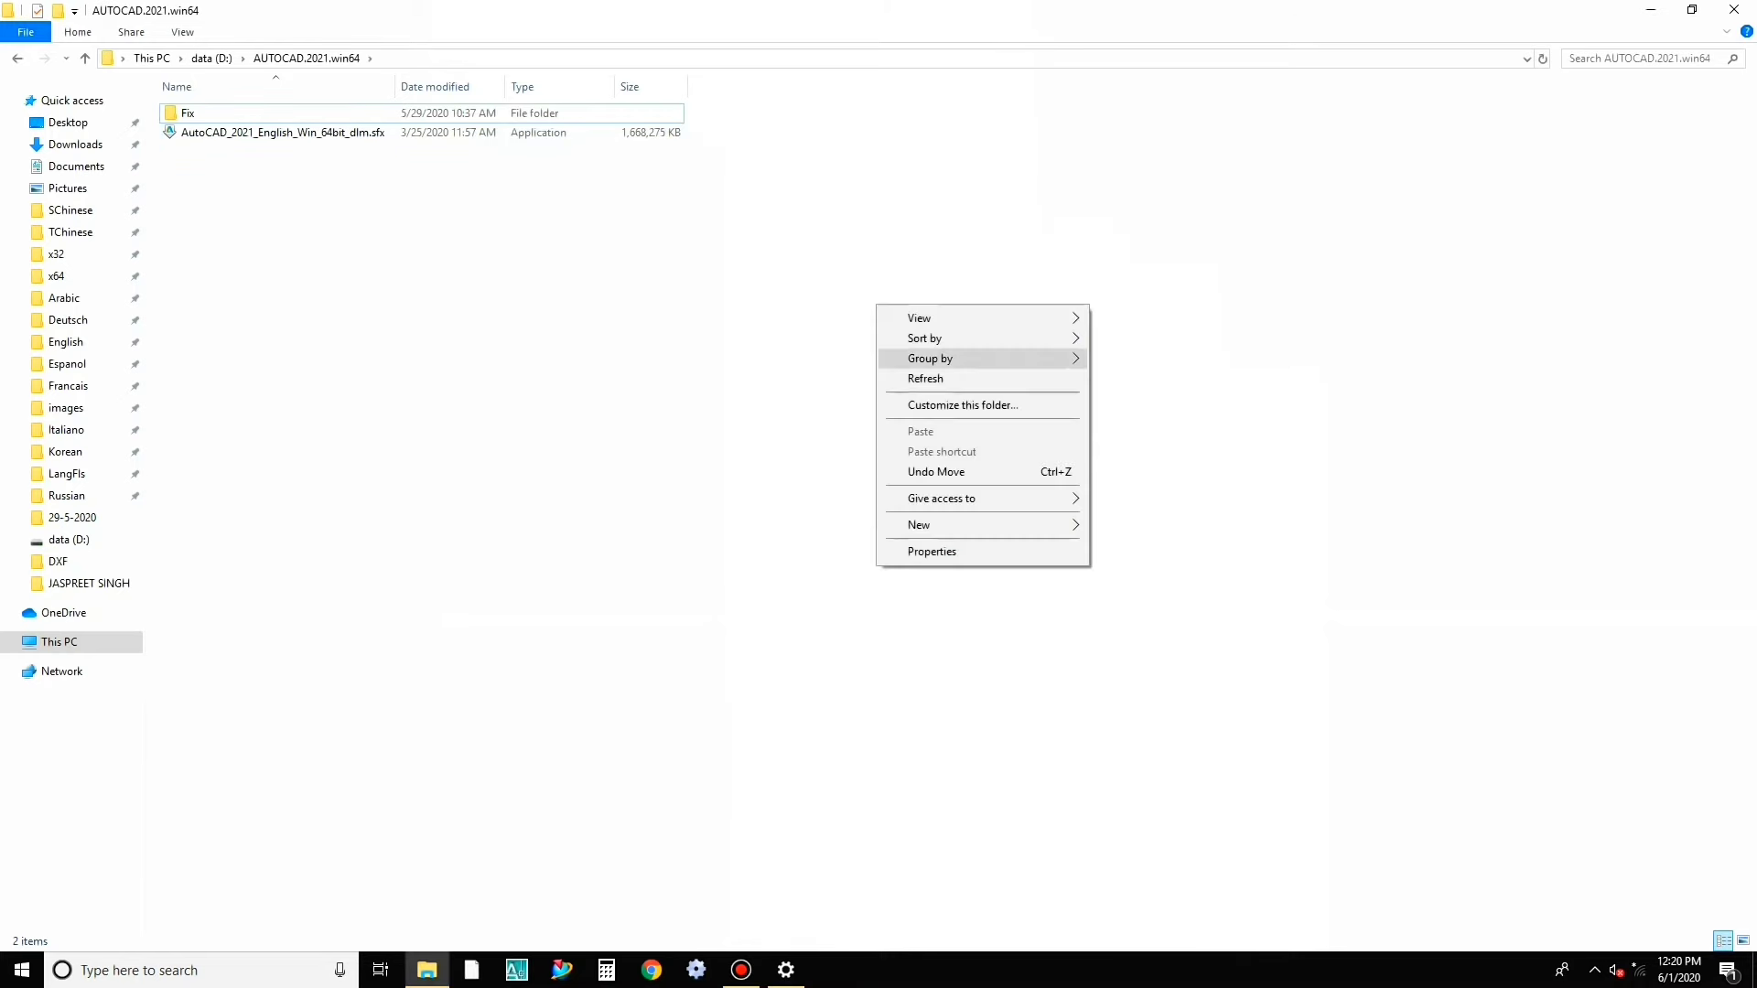
left_click(924, 378)
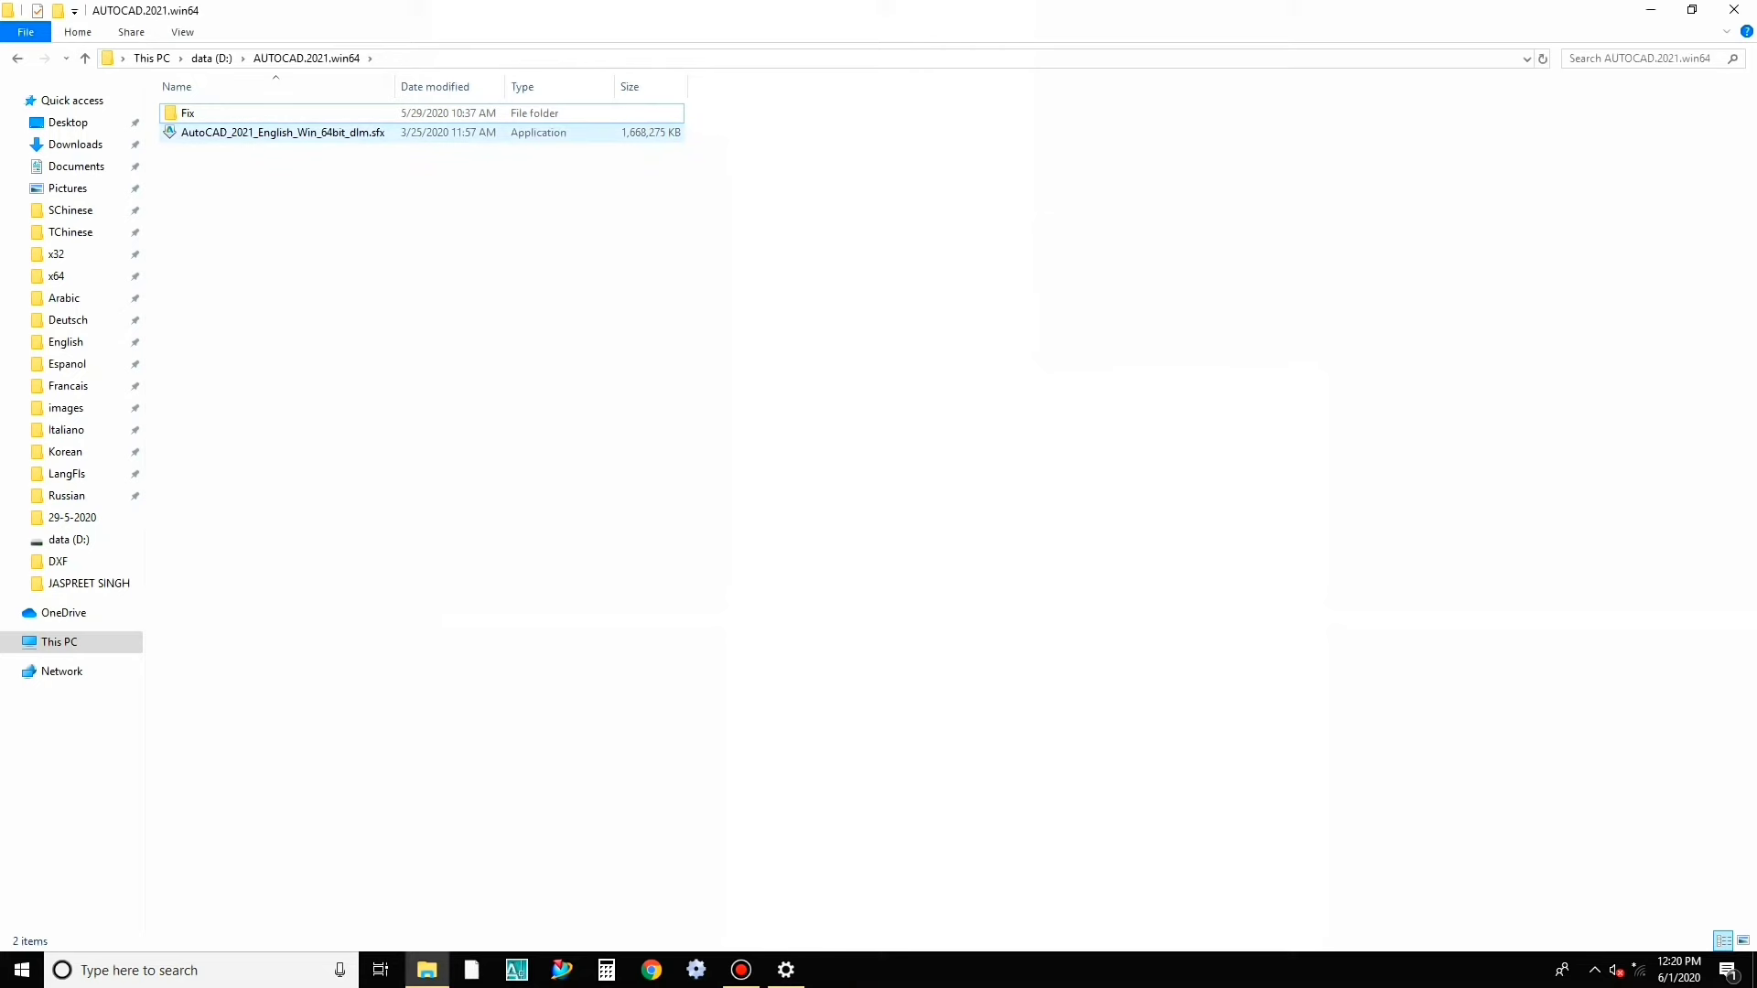
Step: Copy the acad program file from the Fix folder
double_click(188, 113)
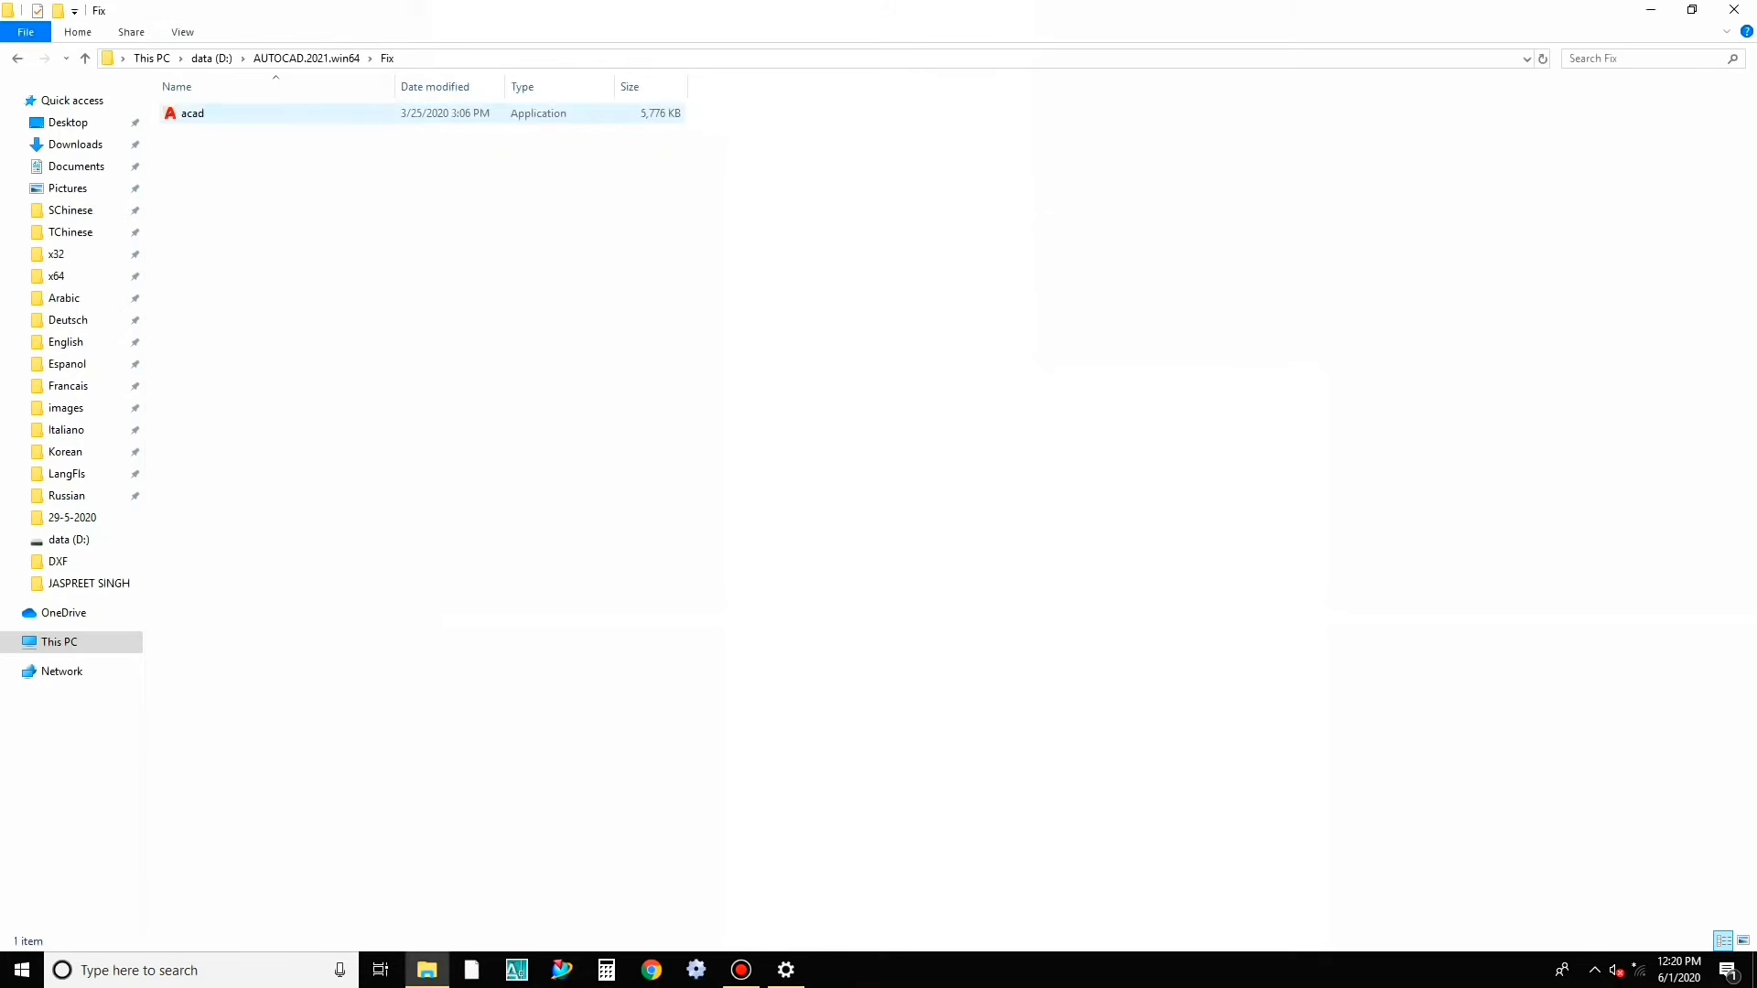
left_click(192, 113)
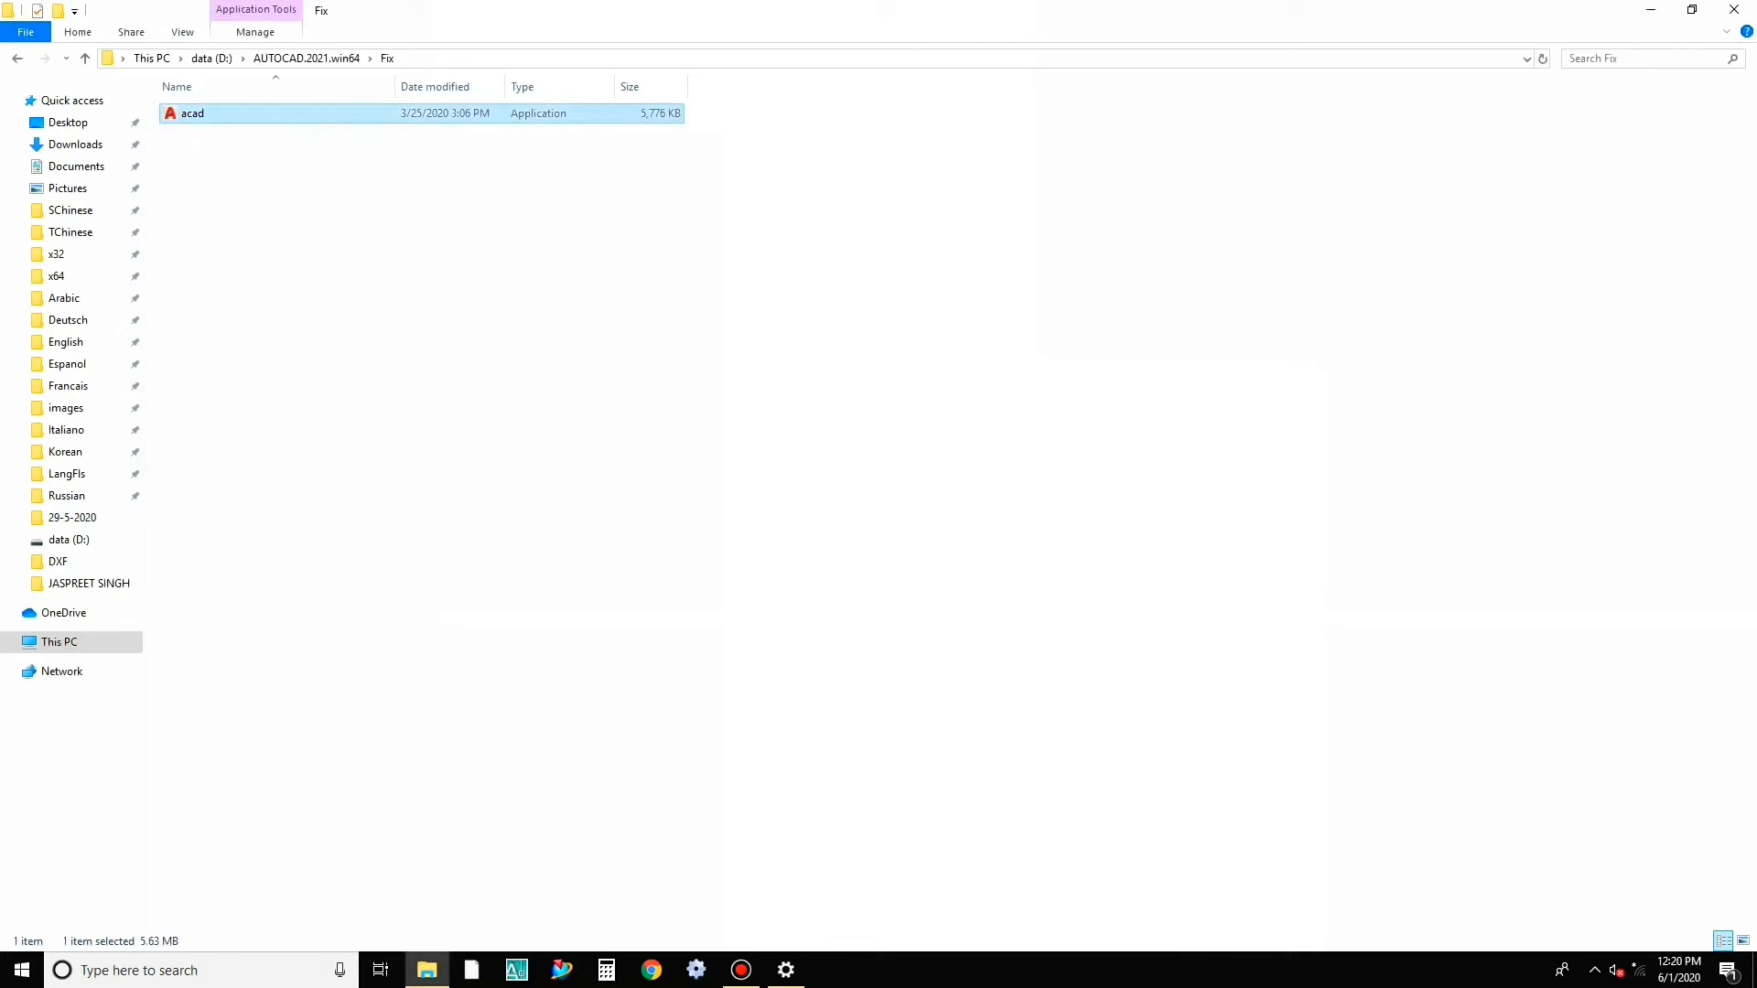
right_click(446, 112)
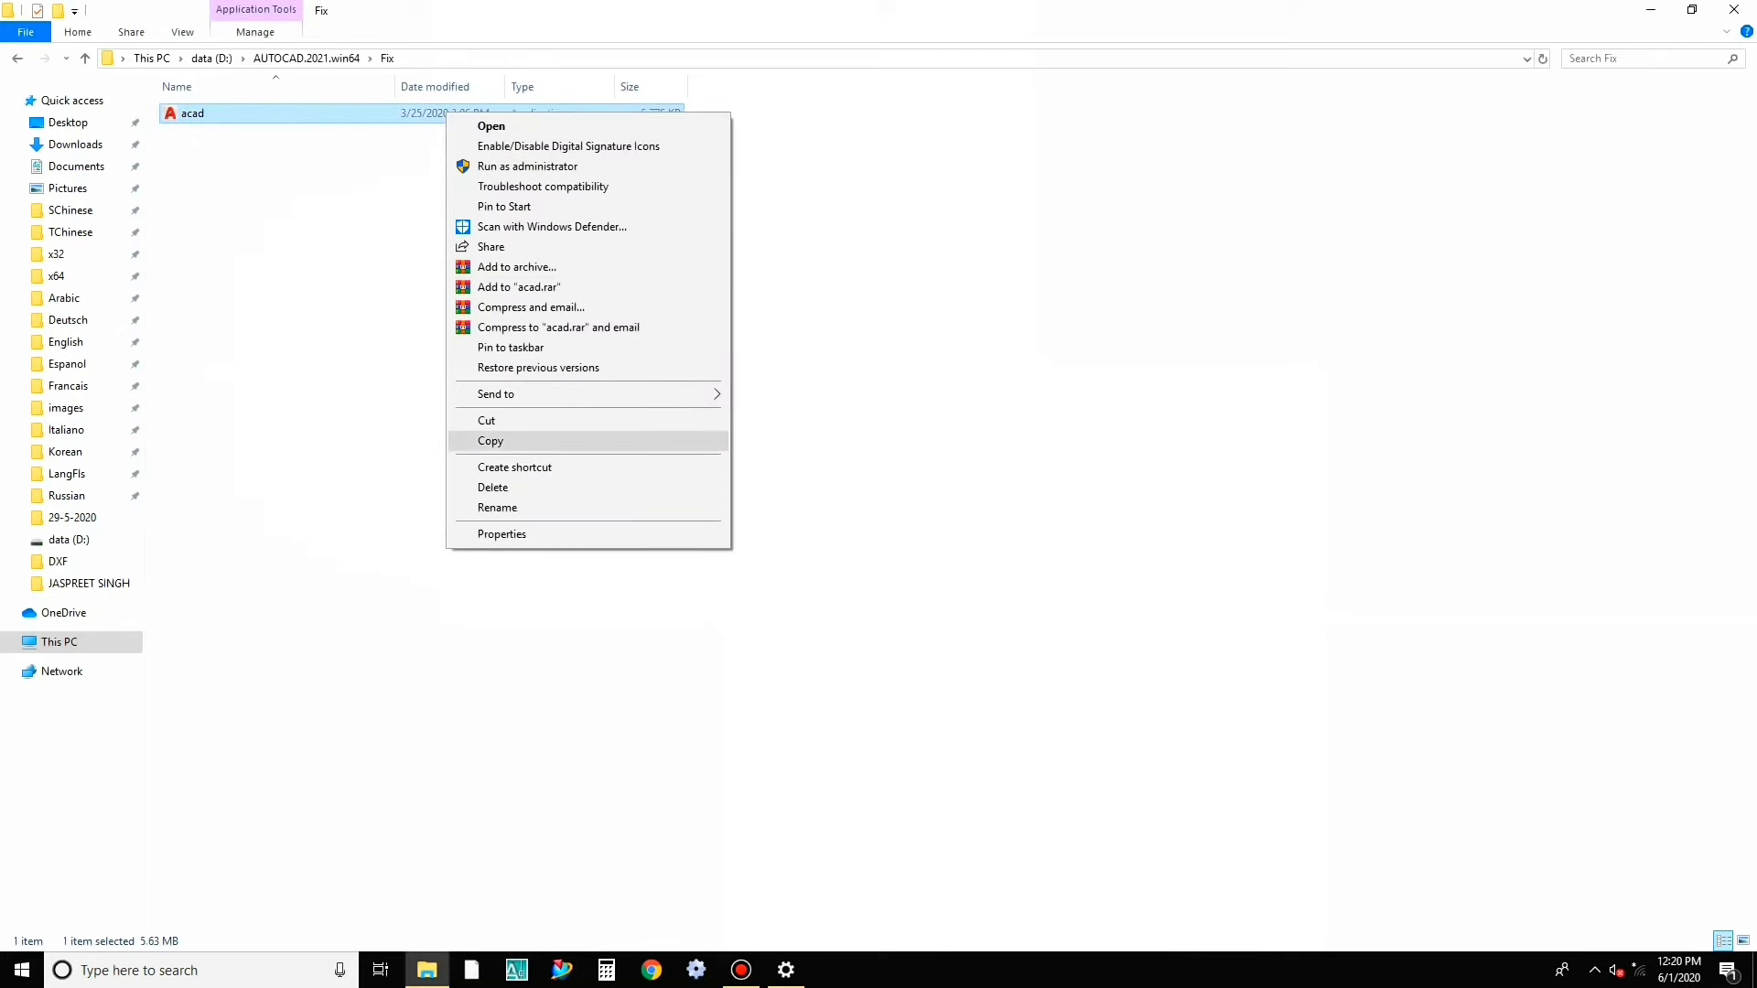
left_click(490, 441)
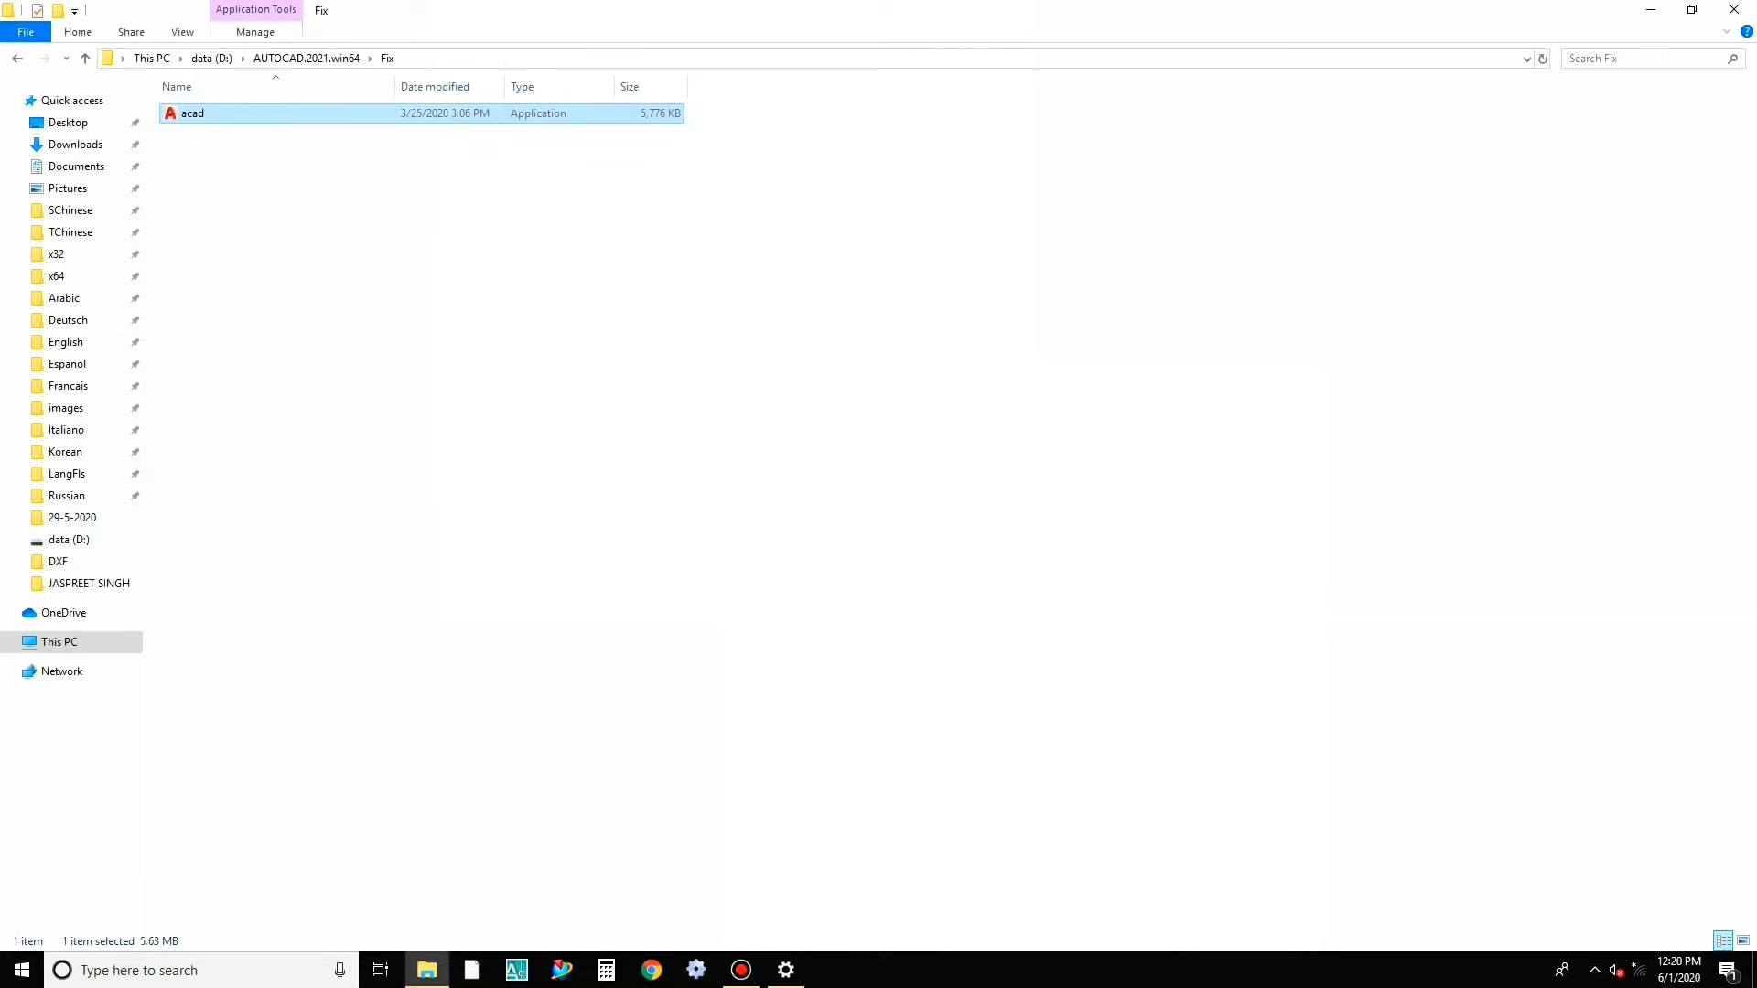
Step: Refresh the desktop and open the AutoCAD 2021 shortcut's file location
left_click(1652, 9)
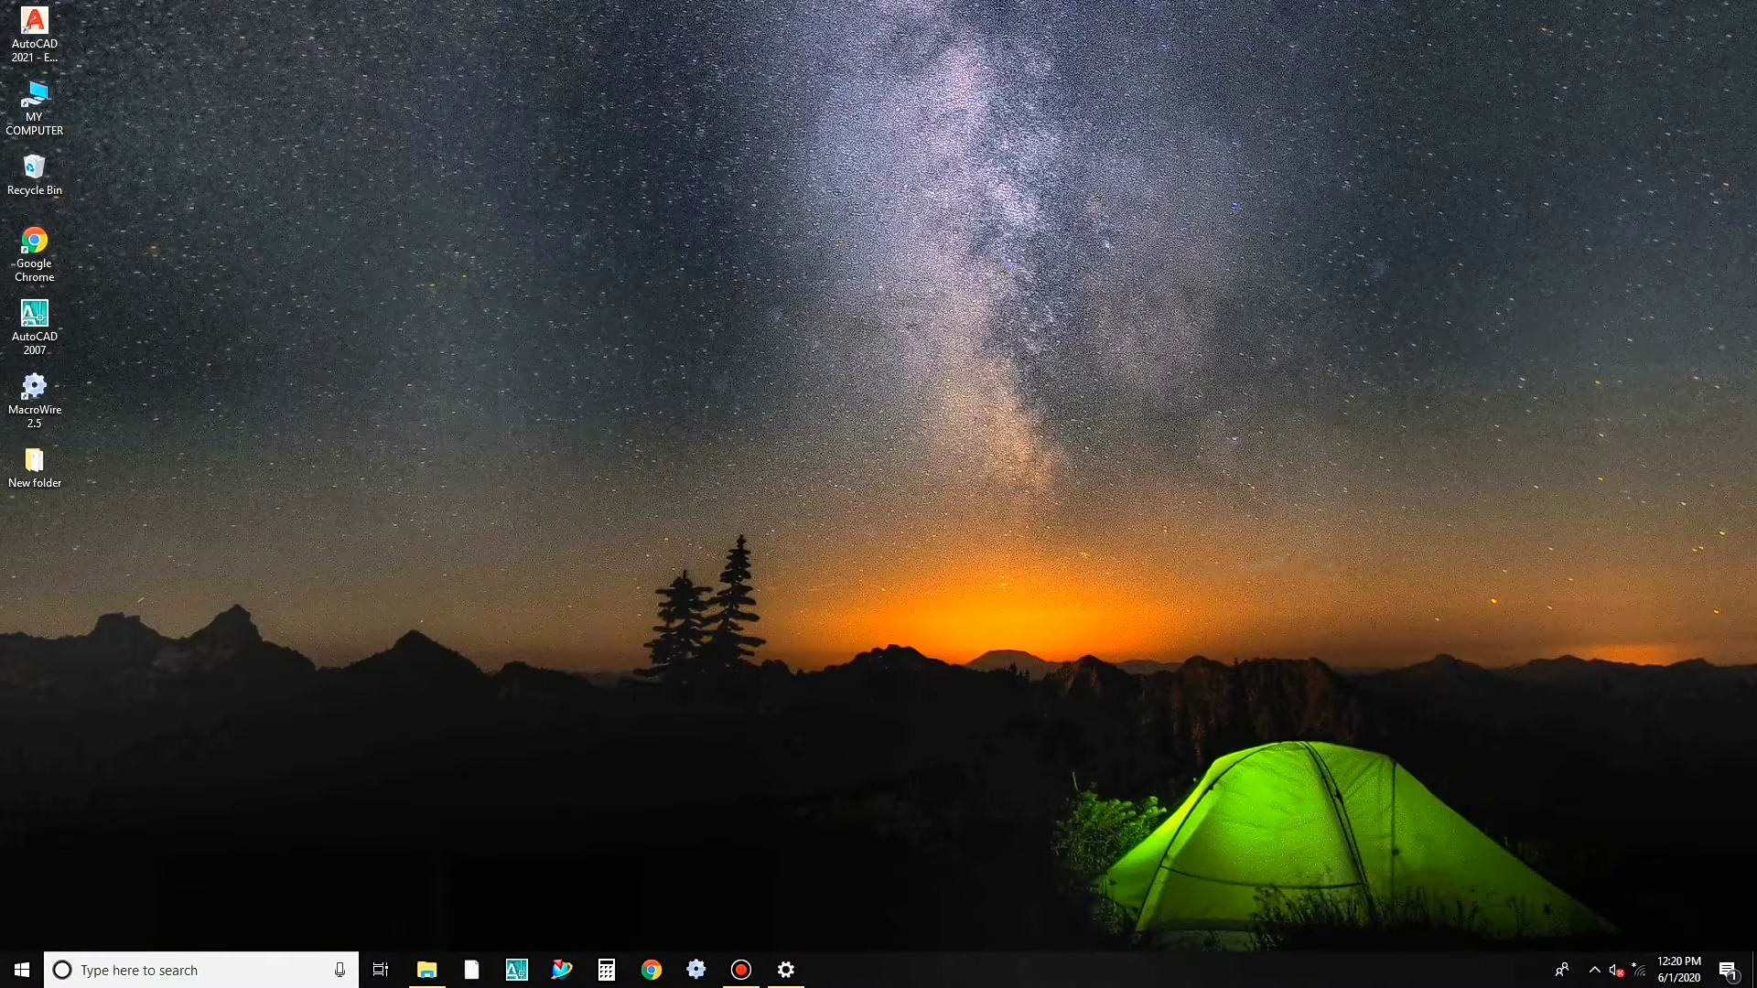
right_click(325, 203)
left_click(365, 259)
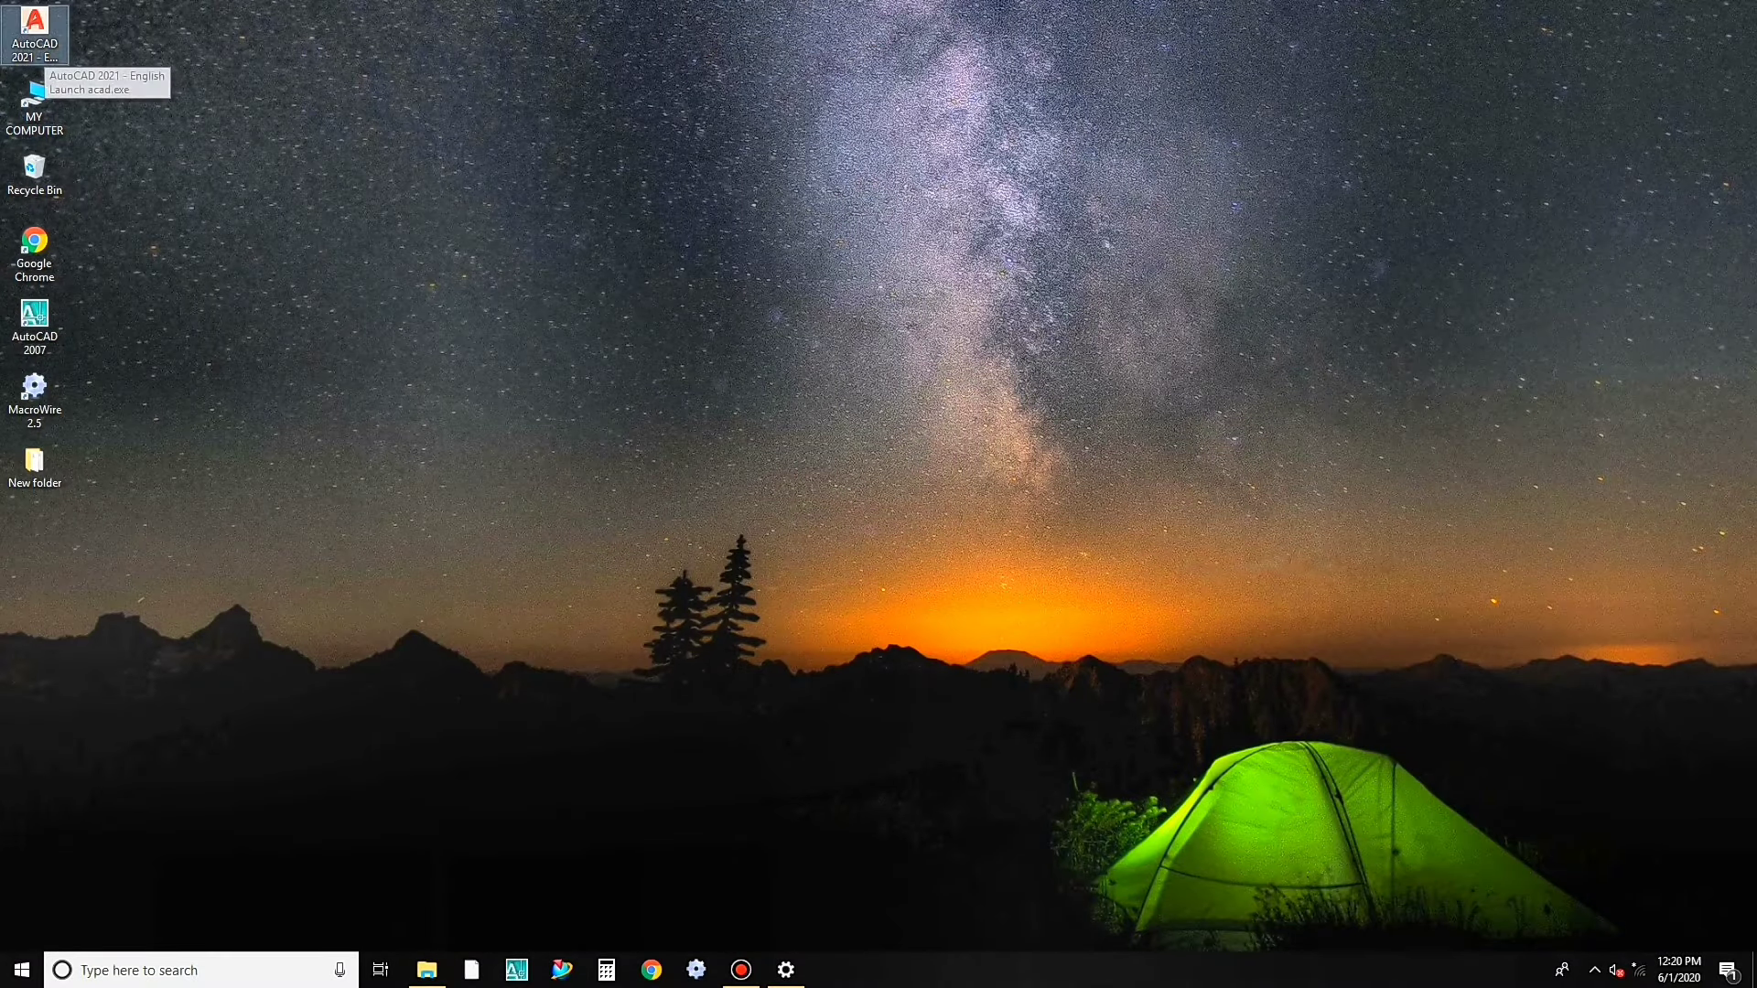
right_click(36, 45)
left_click(91, 84)
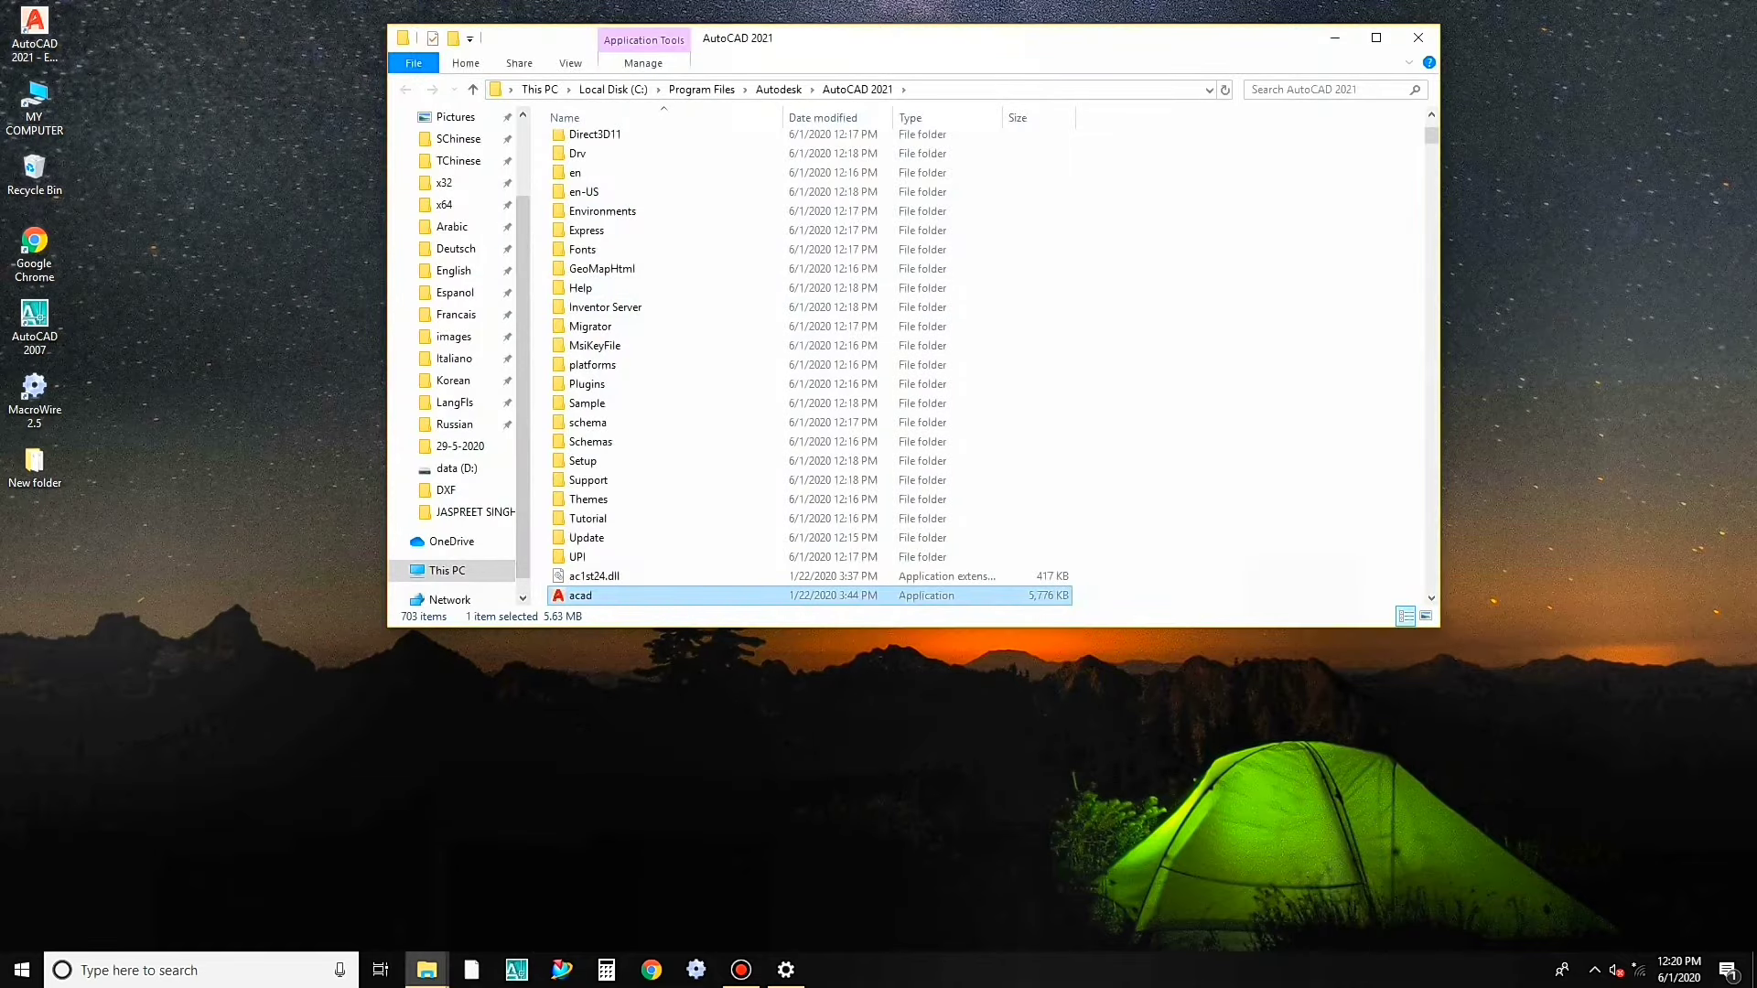
Step: Paste acad.exe over the existing file with administrator permission, then close the folder window
right_click(1230, 257)
left_click(1262, 384)
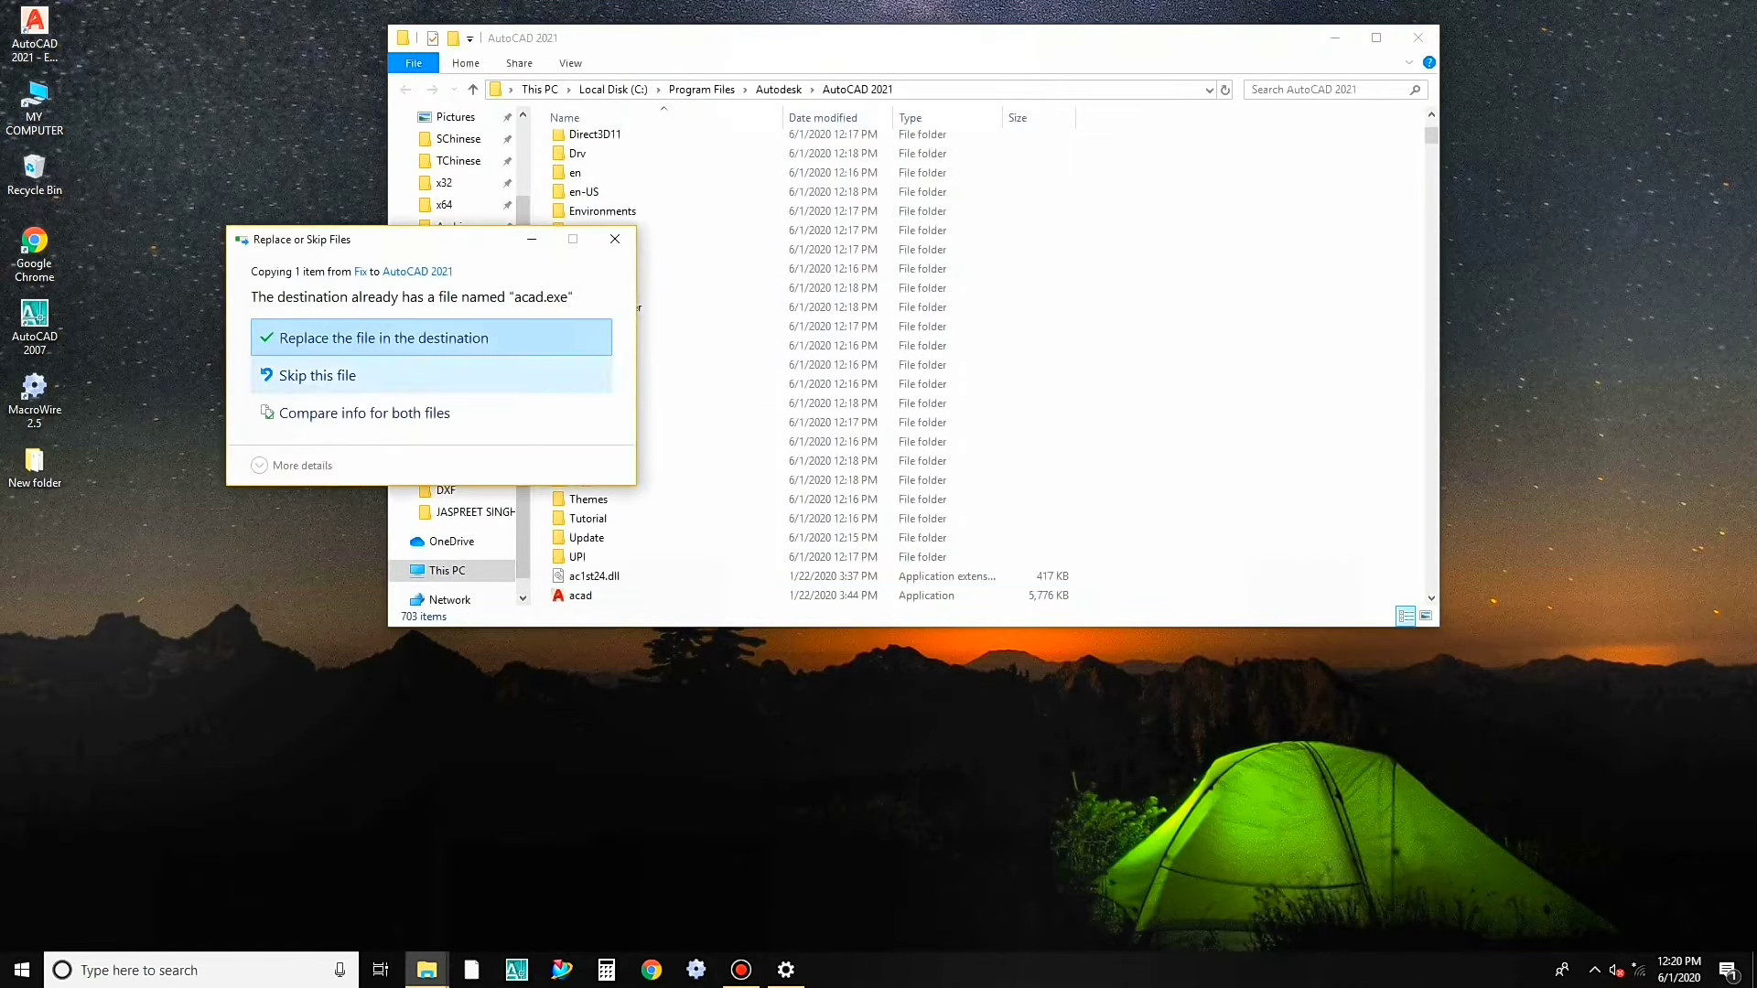
left_click(384, 337)
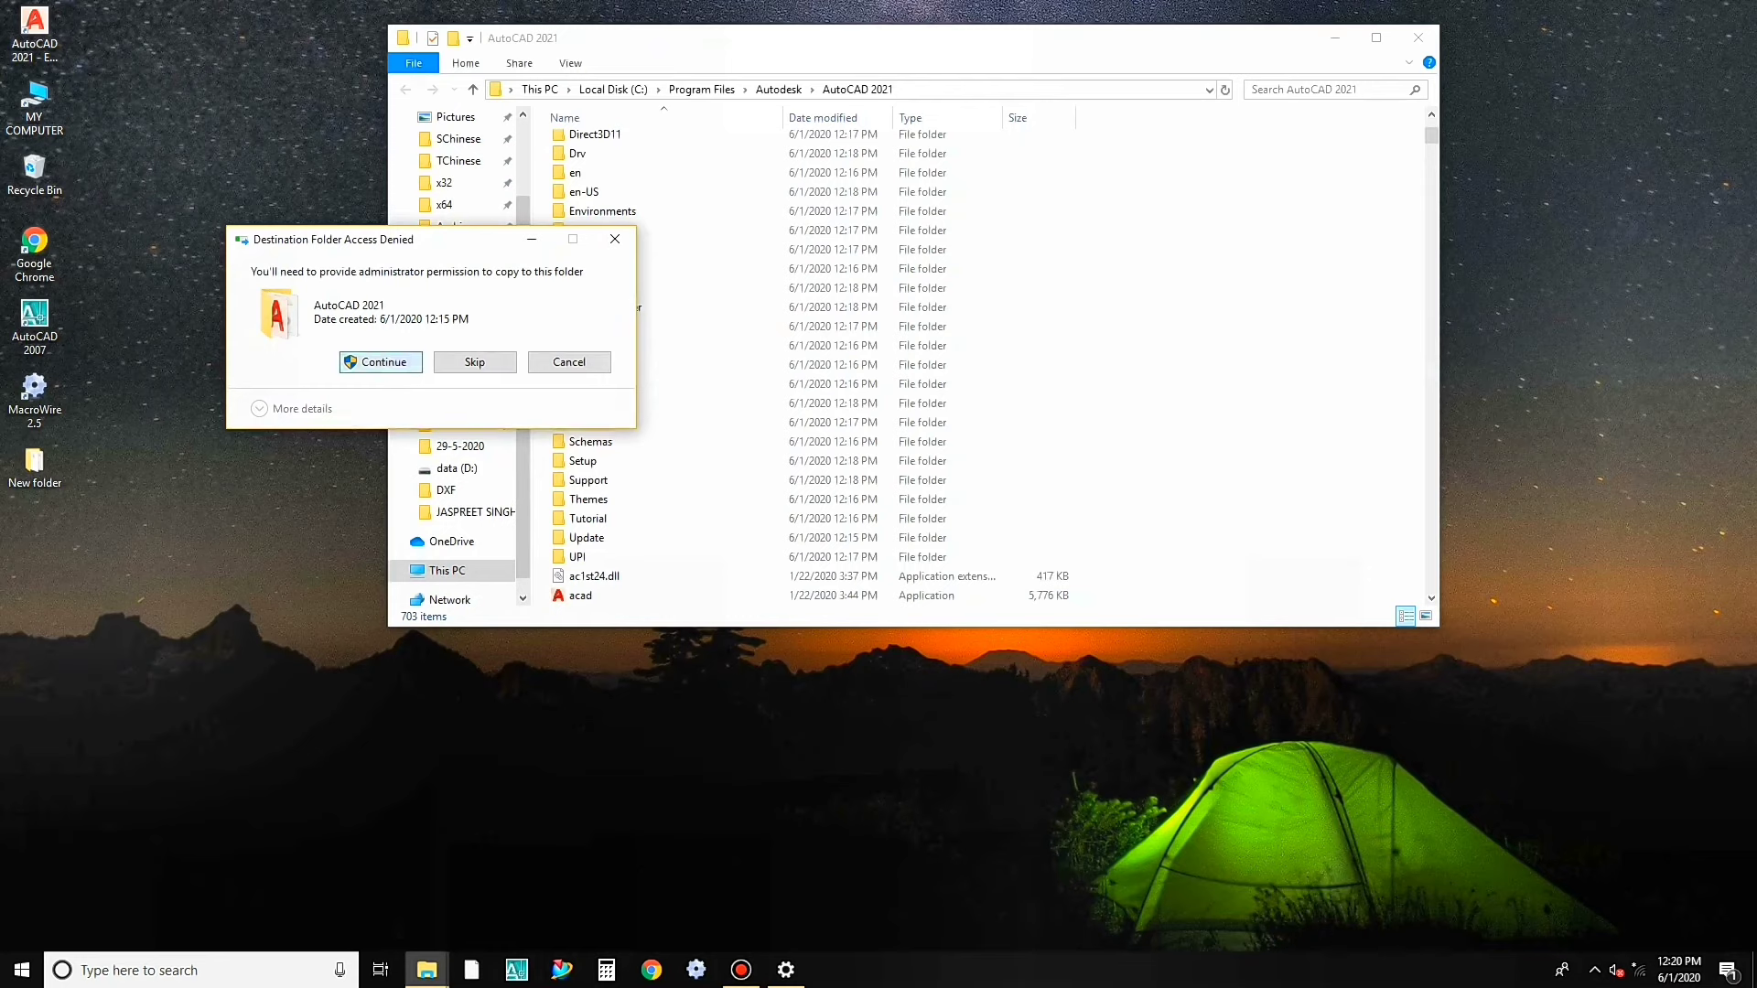
left_click(380, 362)
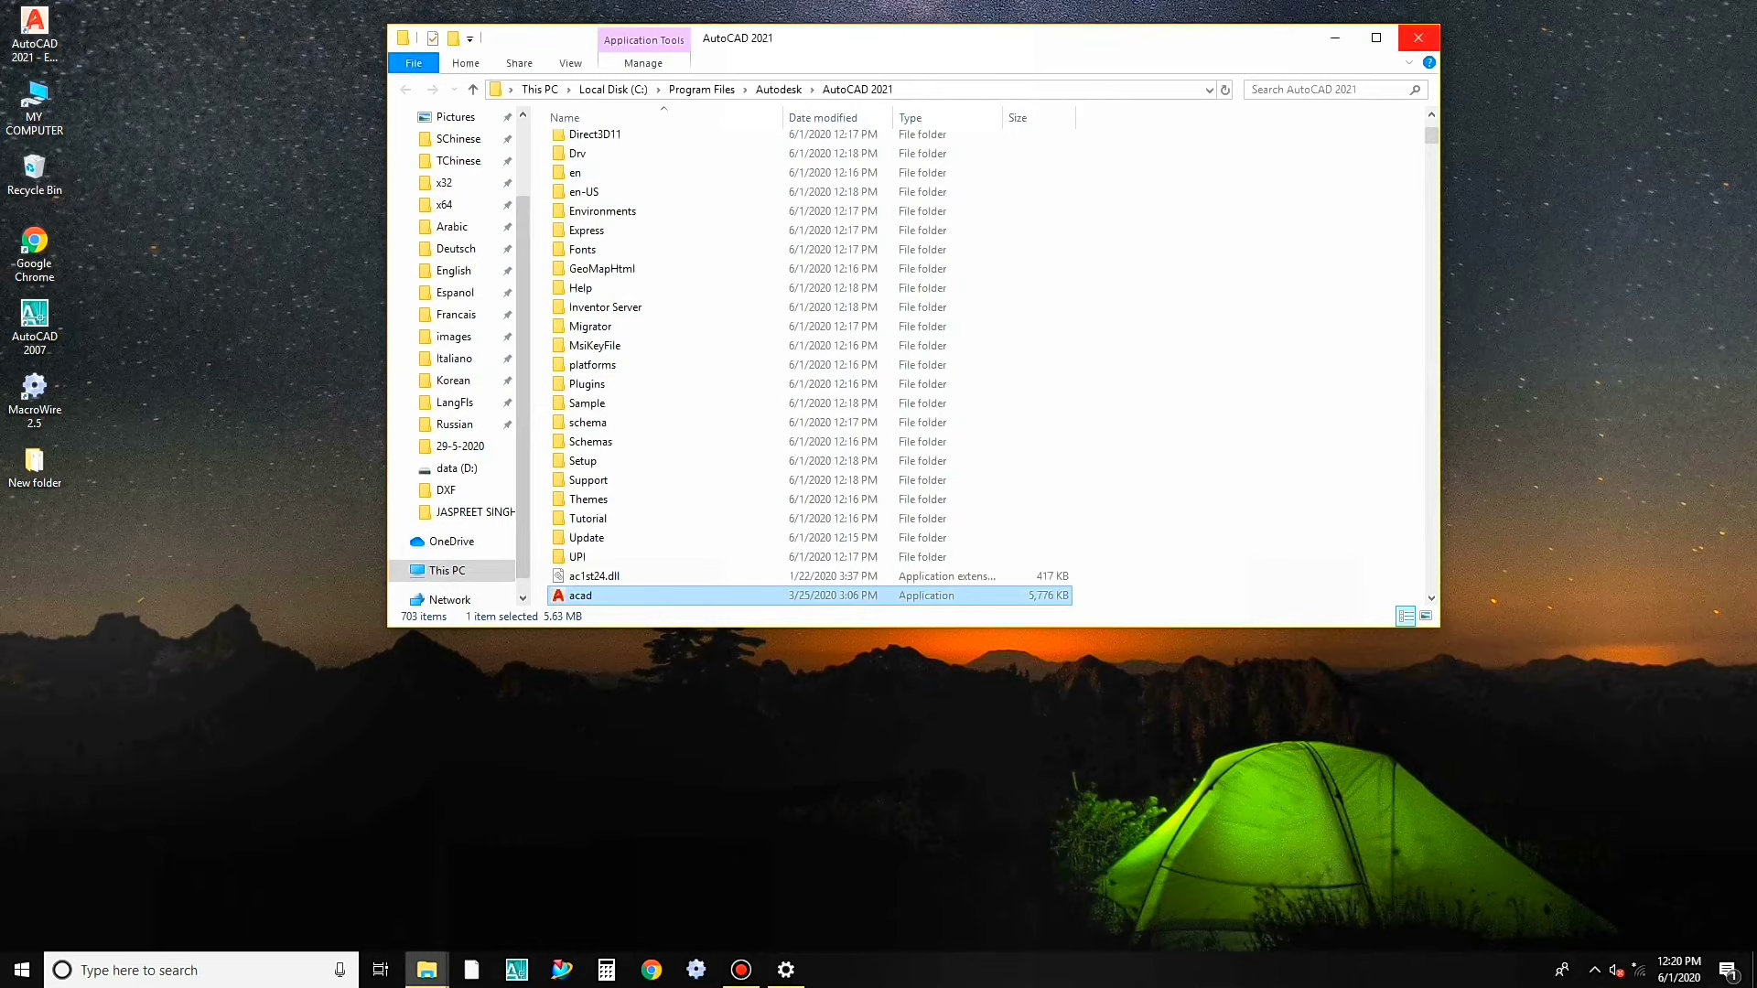
left_click(1417, 38)
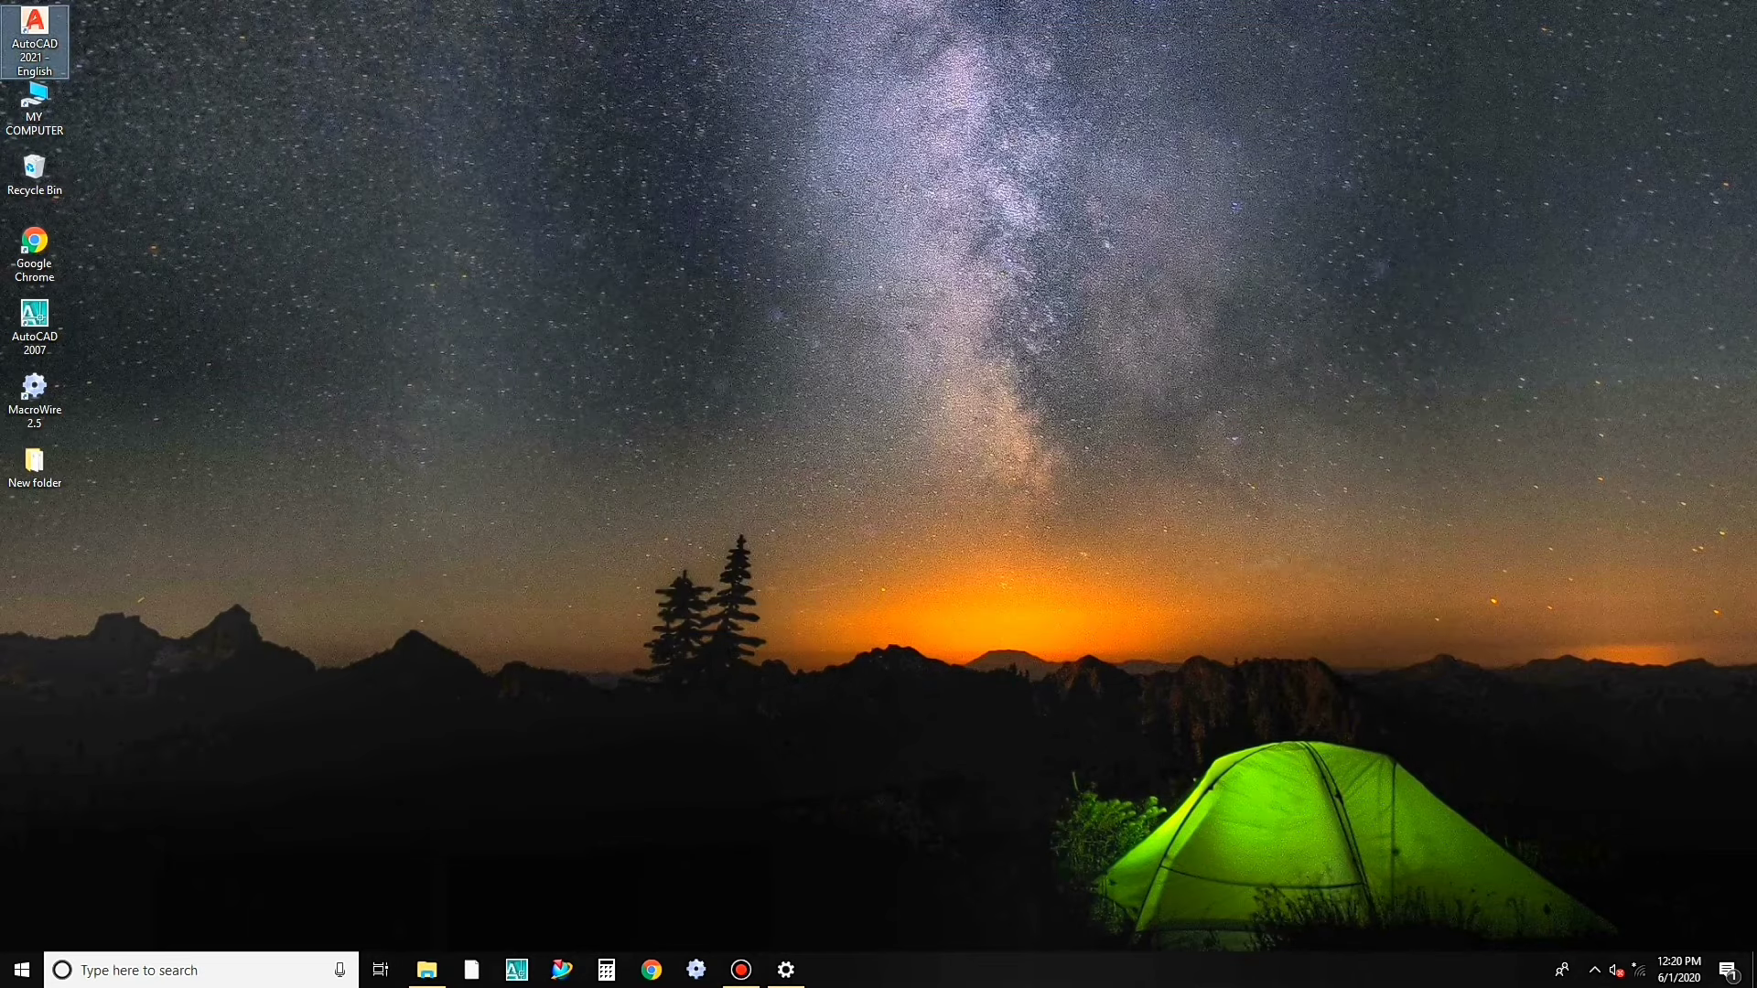
Step: Launch AutoCAD 2021, migrate settings from AutoCAD 2007 - English, and review then close the migration report
right_click(43, 38)
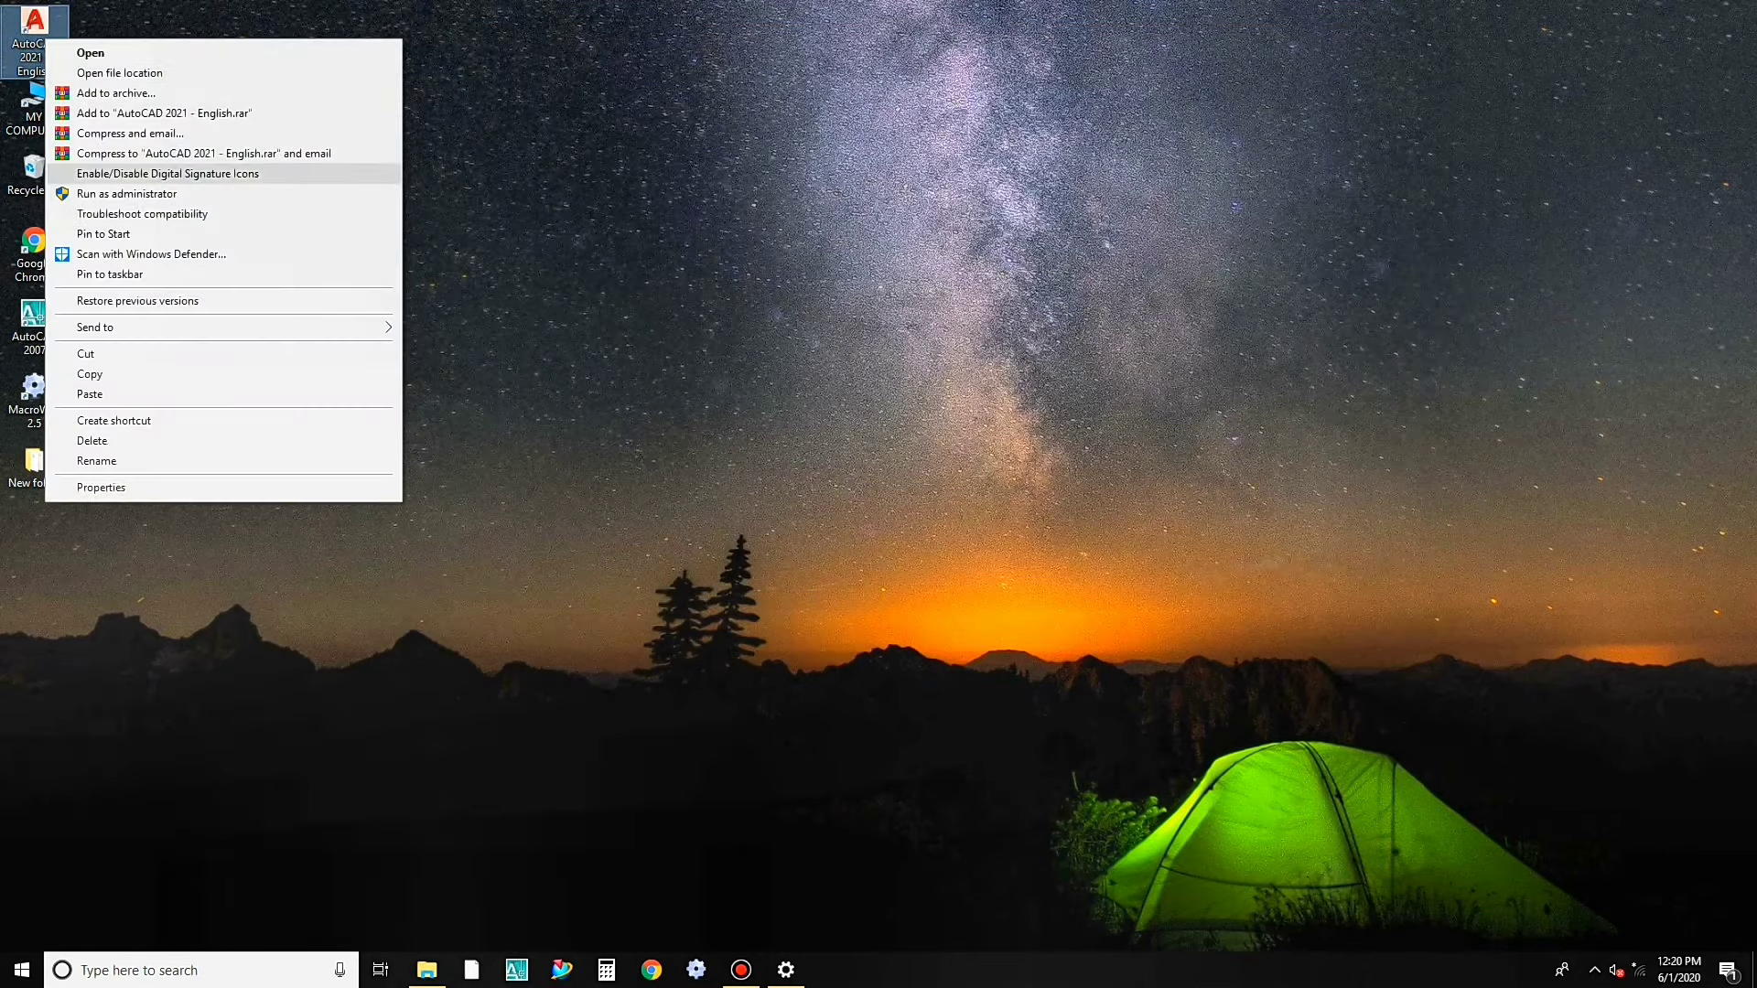
left_click(168, 173)
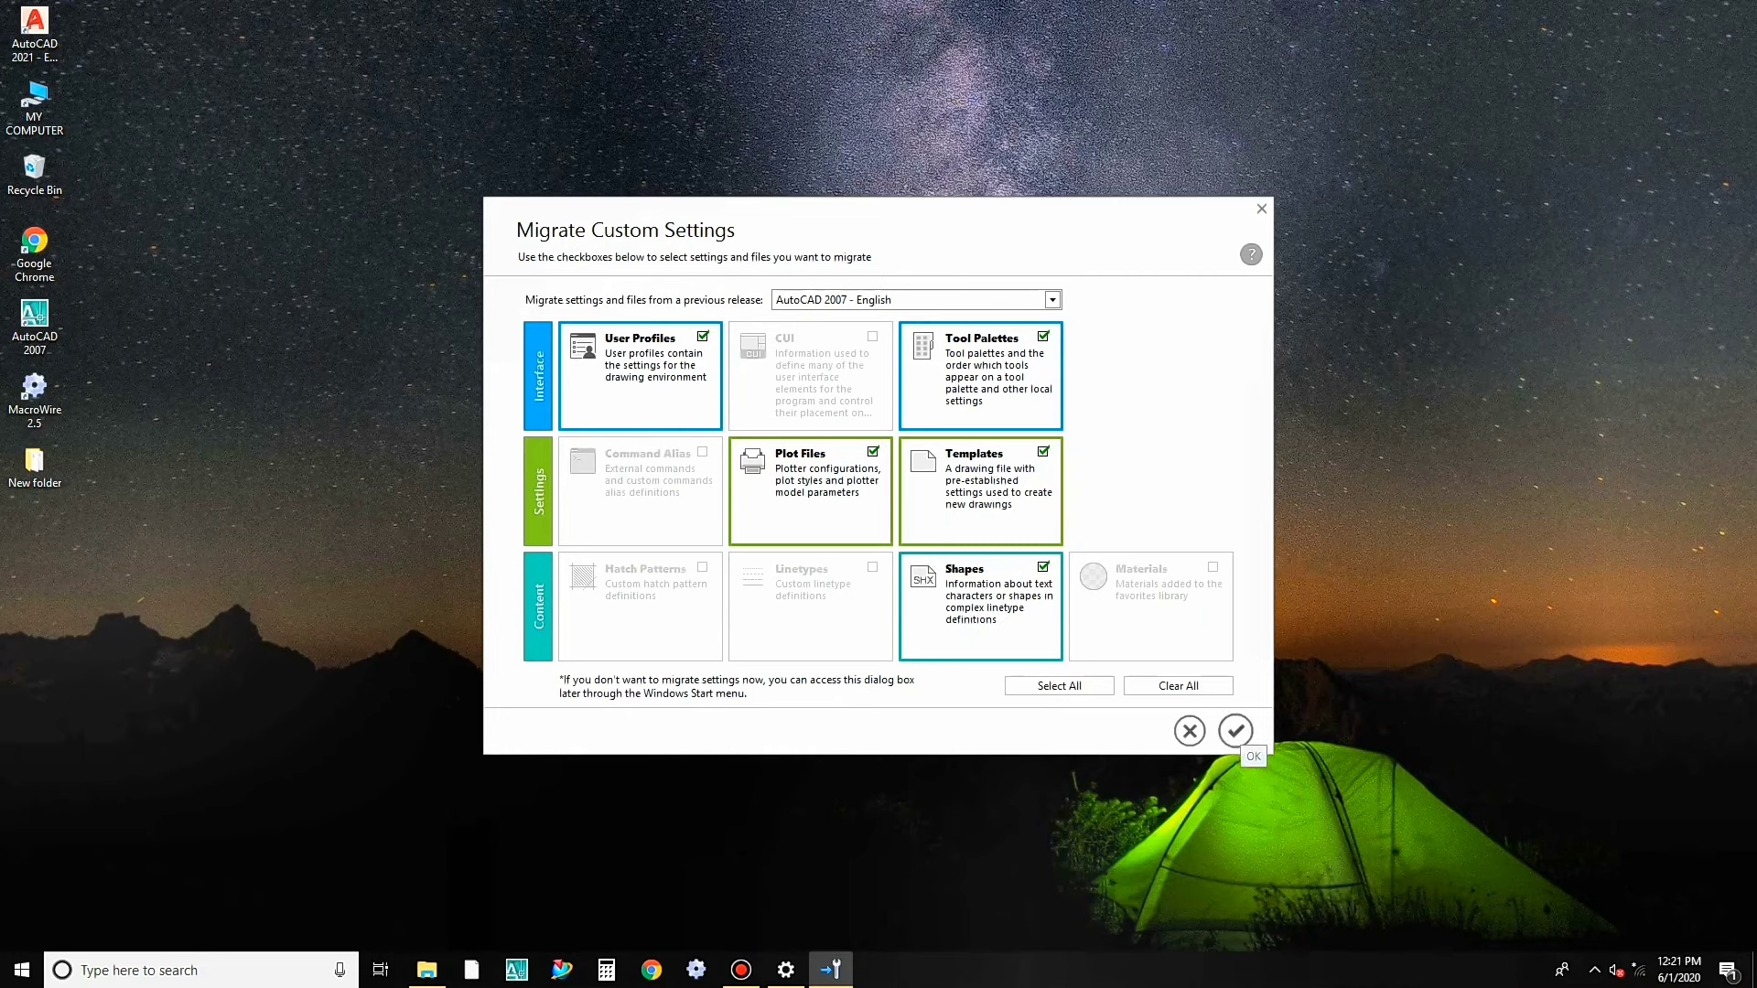
key("alt+Down")
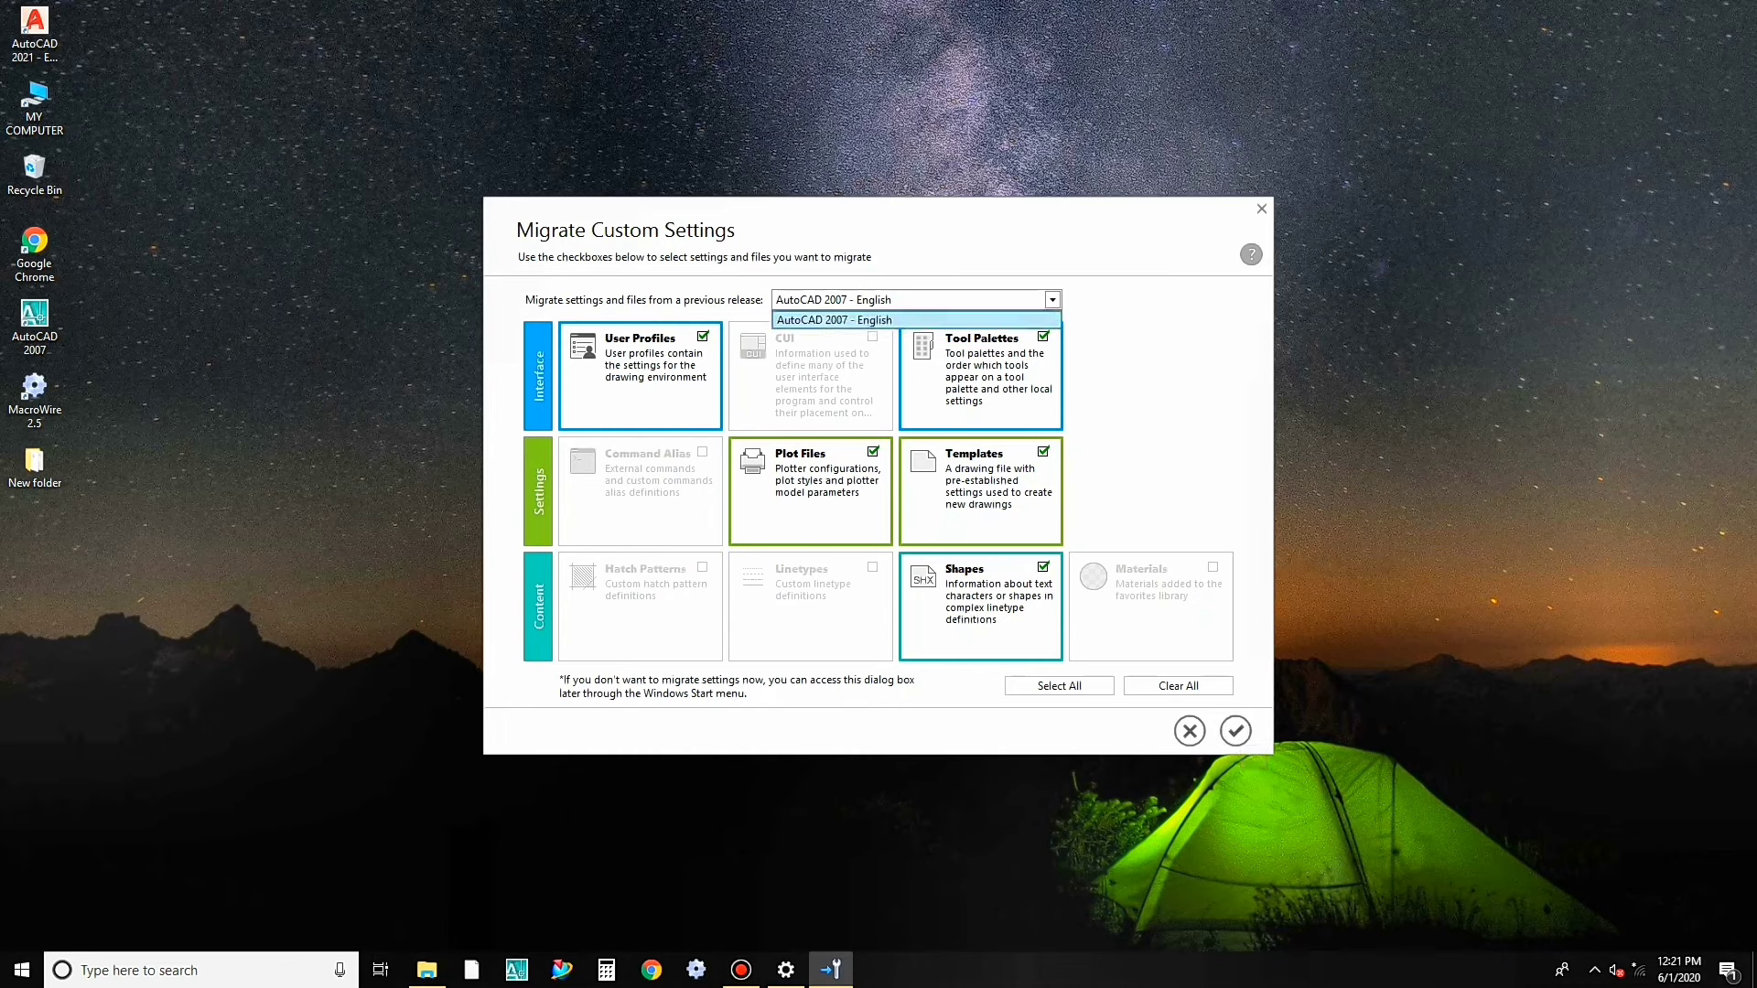
key("Return")
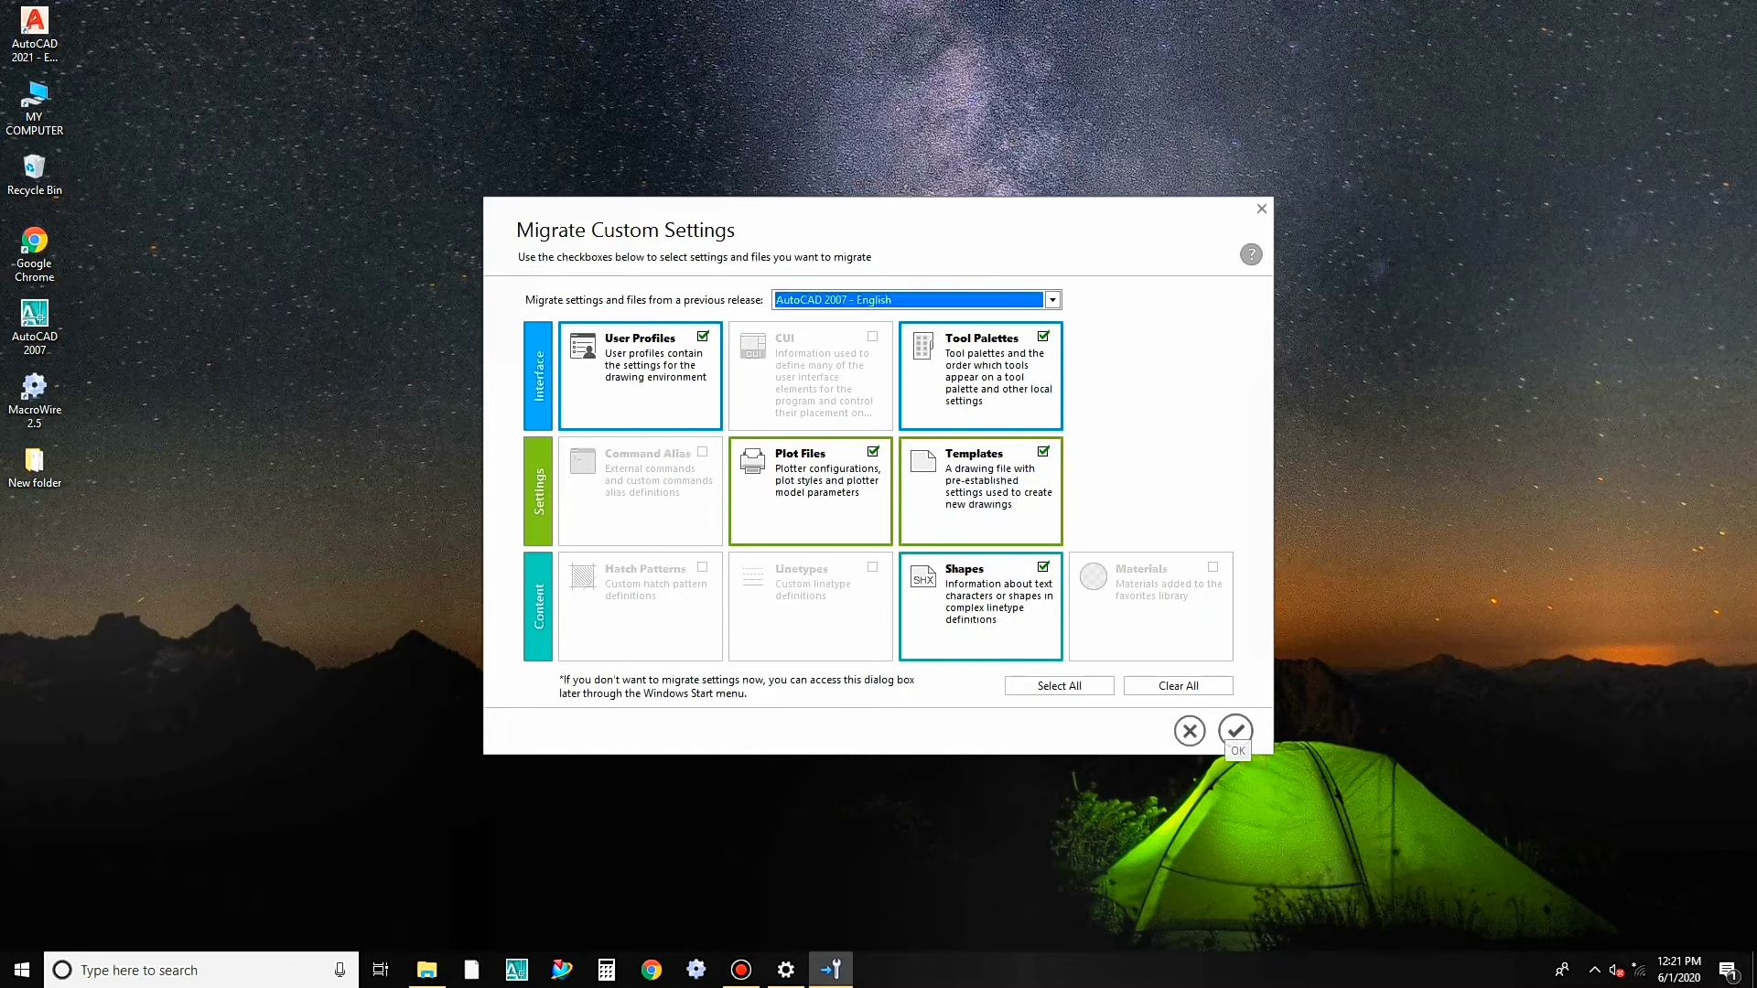
left_click(1236, 731)
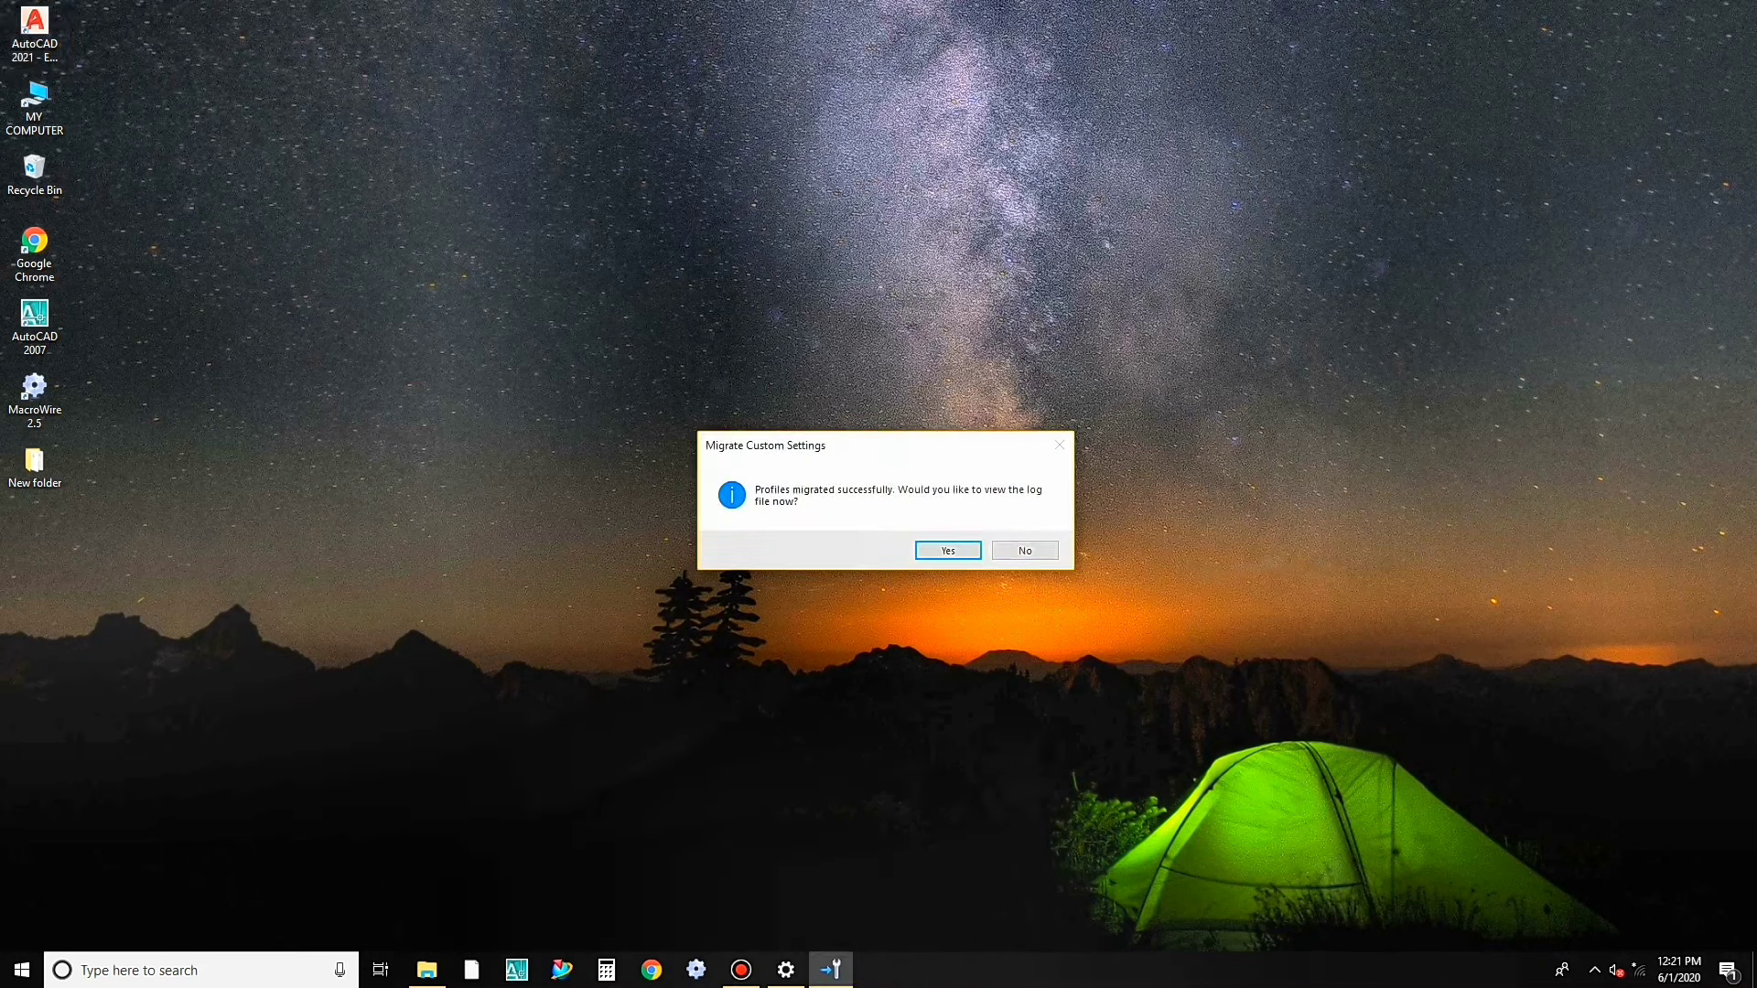
left_click(947, 550)
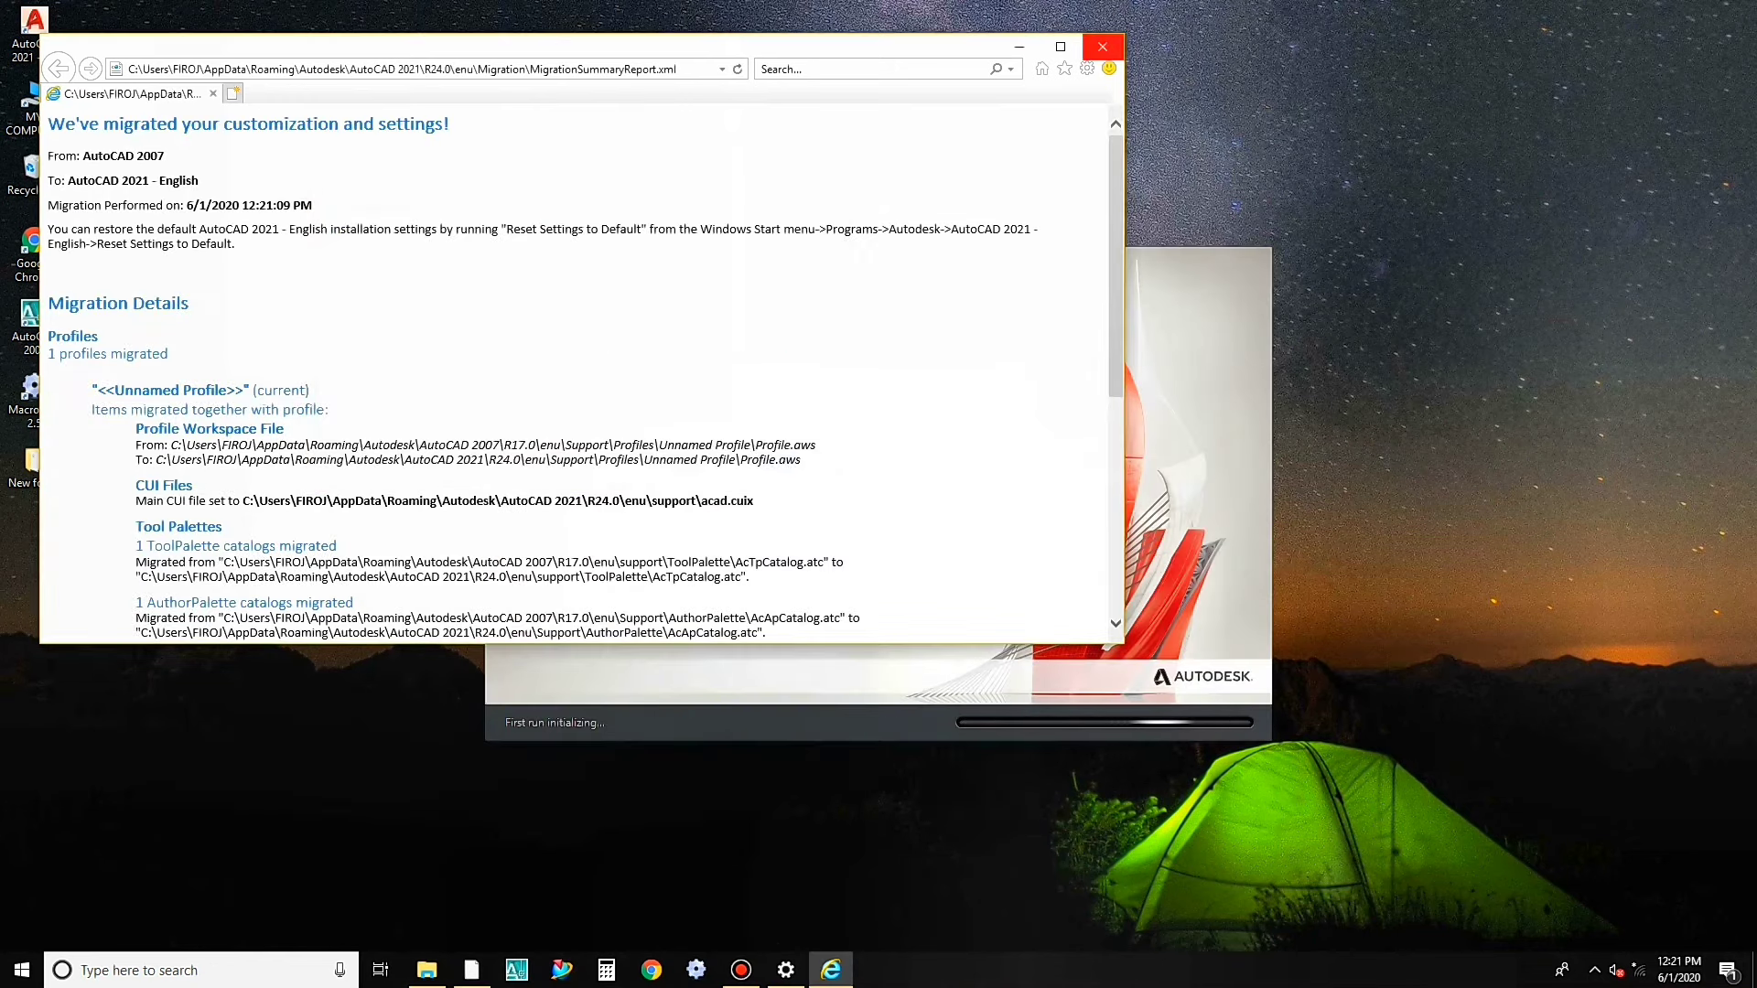
left_click(1102, 47)
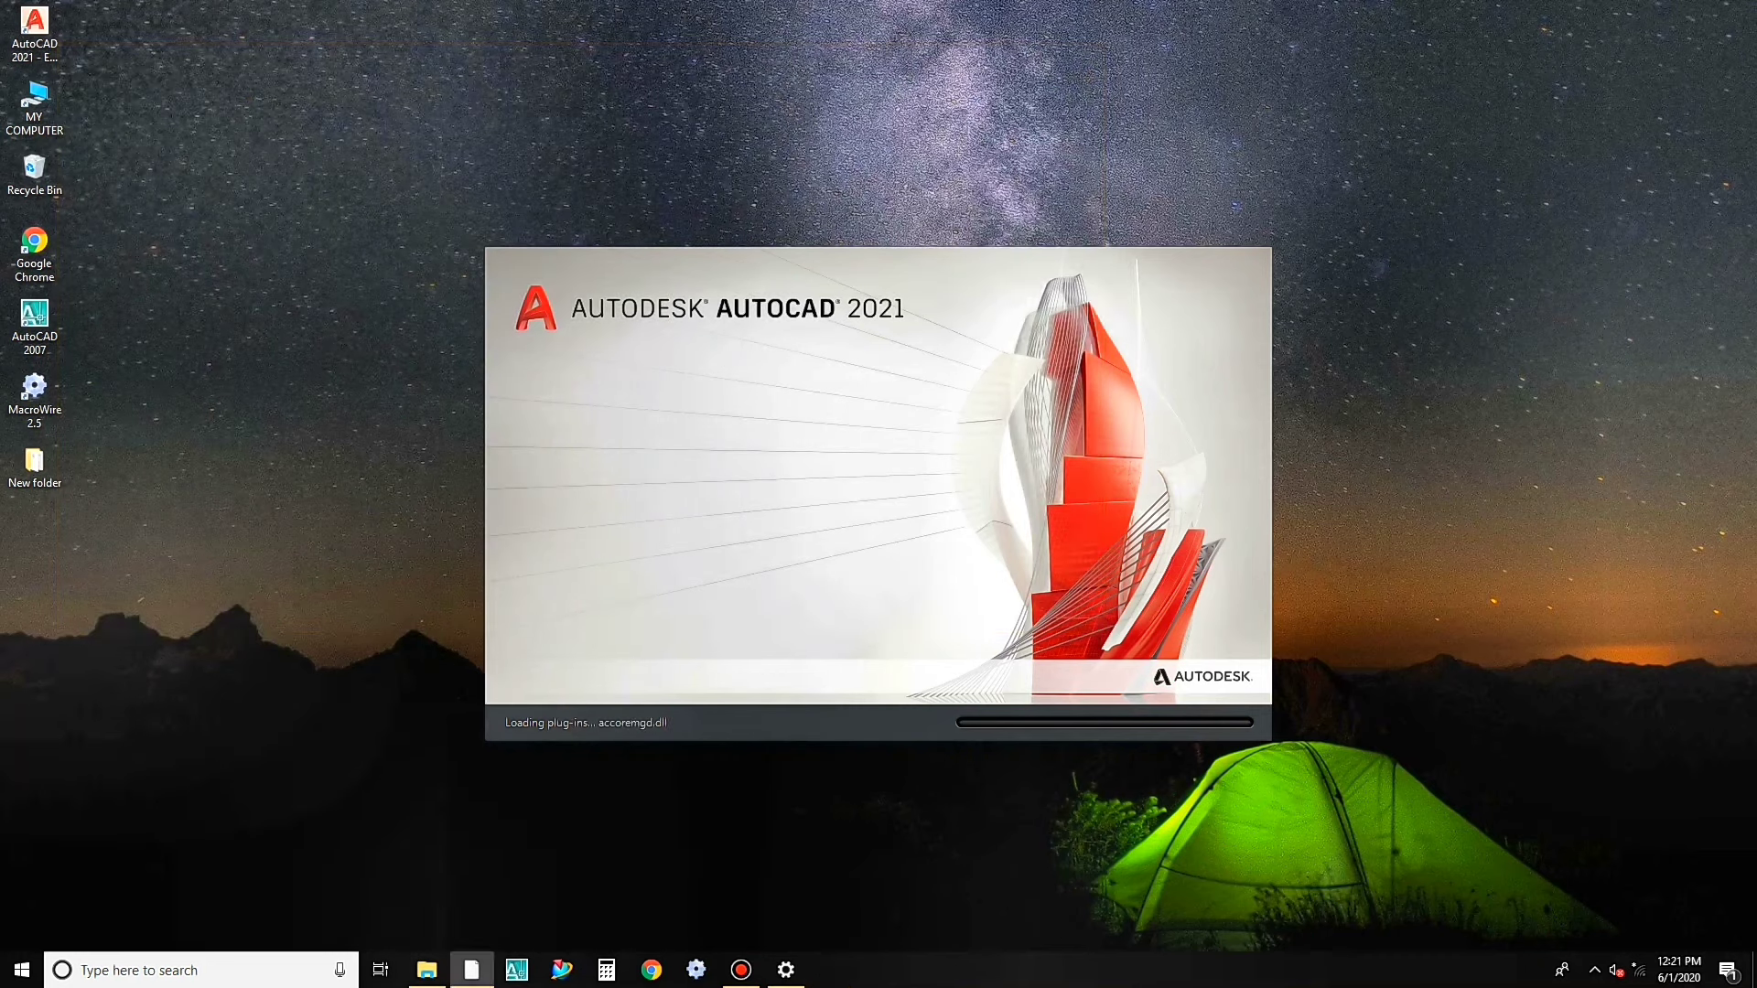
Step: Draw six connected test line segments in Drawing1 and end the LINE command
right_click(971, 152)
left_click(1019, 205)
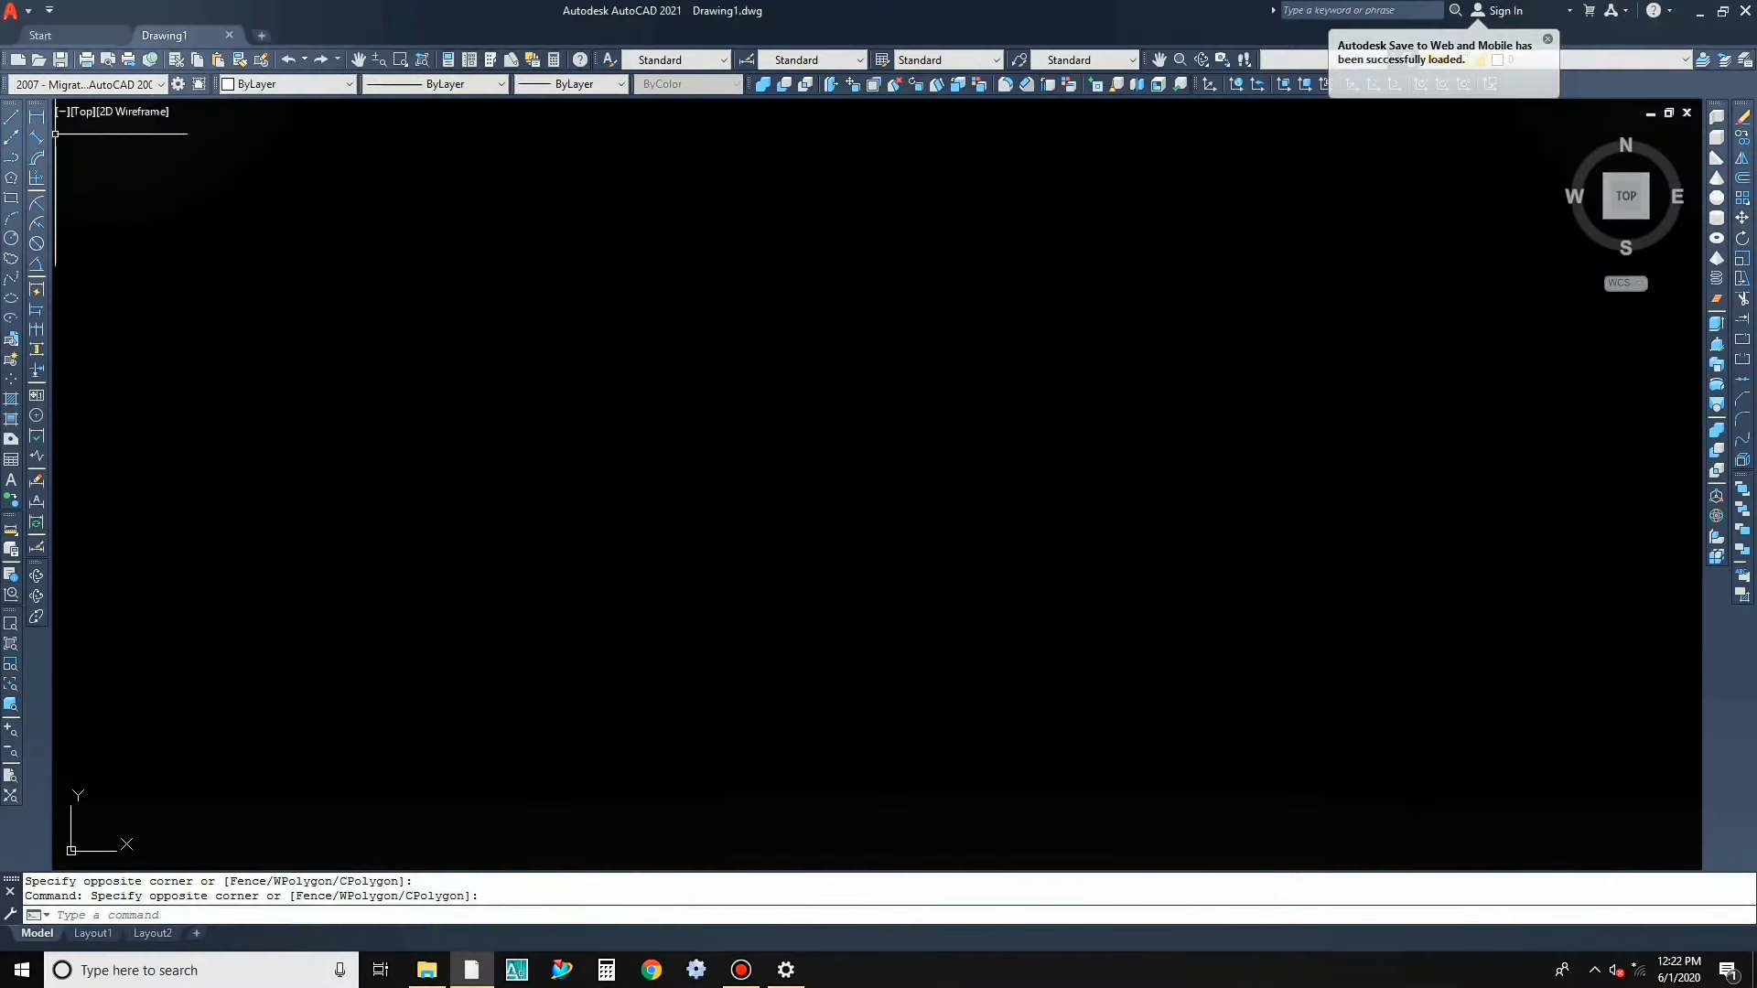
left_click(11, 117)
left_click(497, 279)
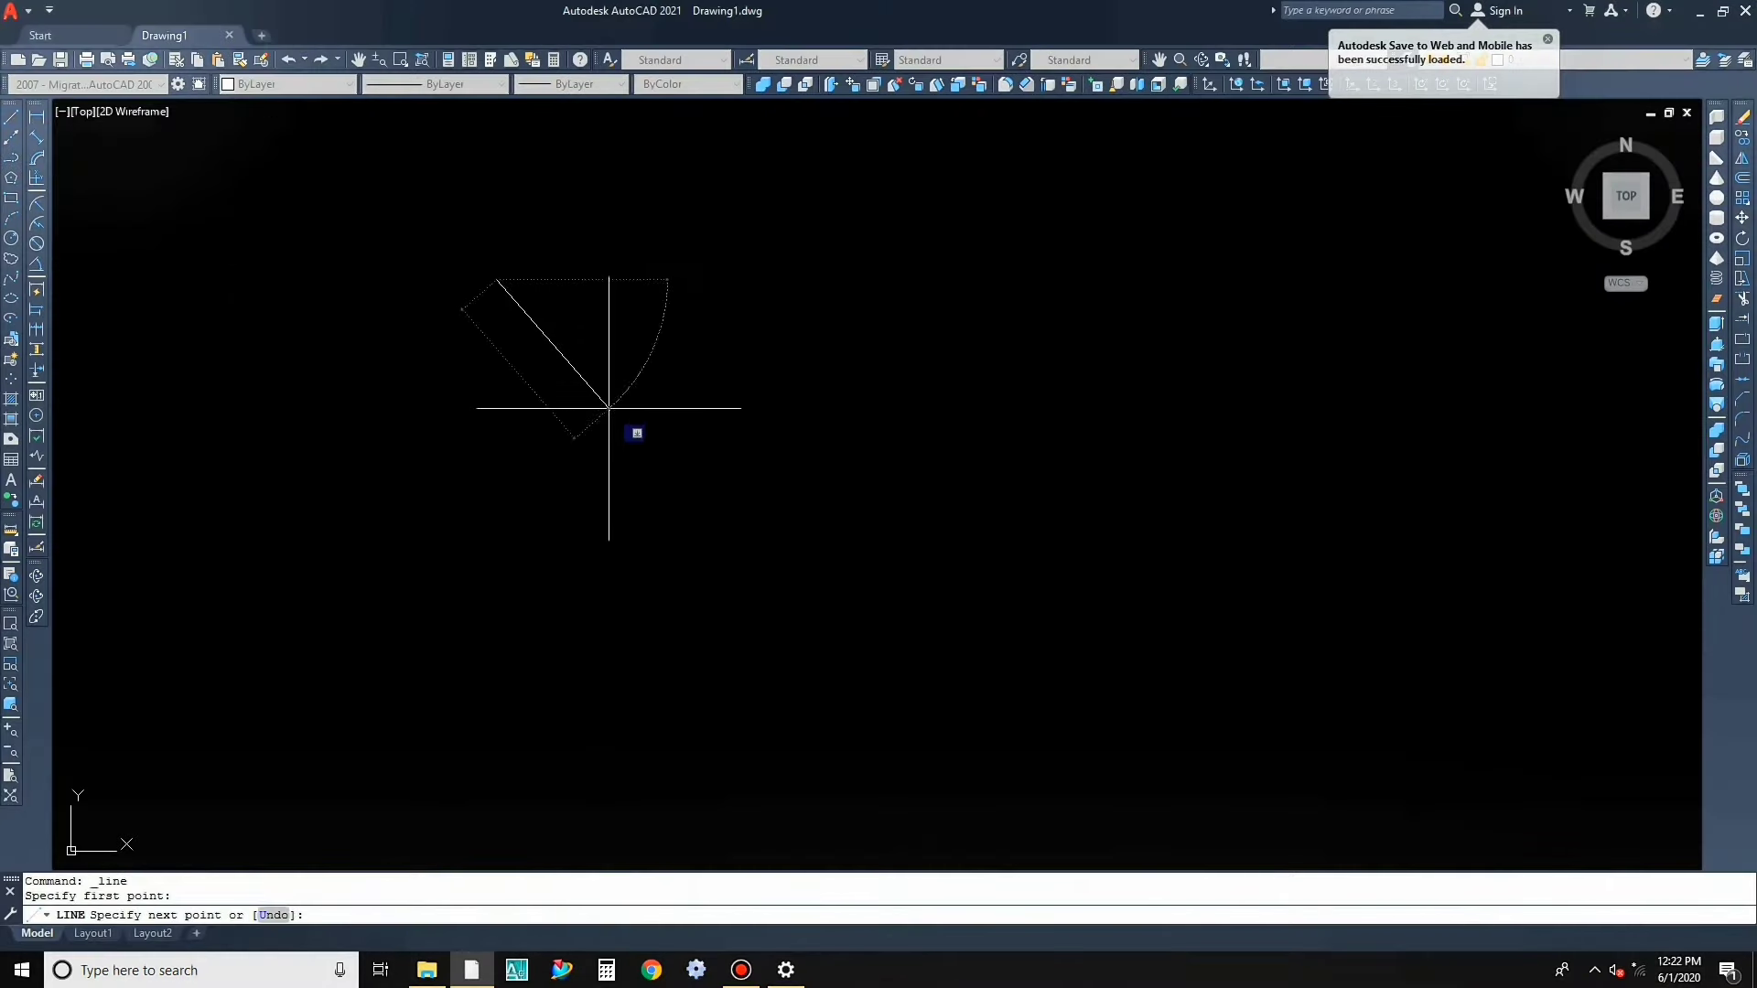
left_click(608, 408)
left_click(717, 388)
left_click(719, 355)
left_click(668, 305)
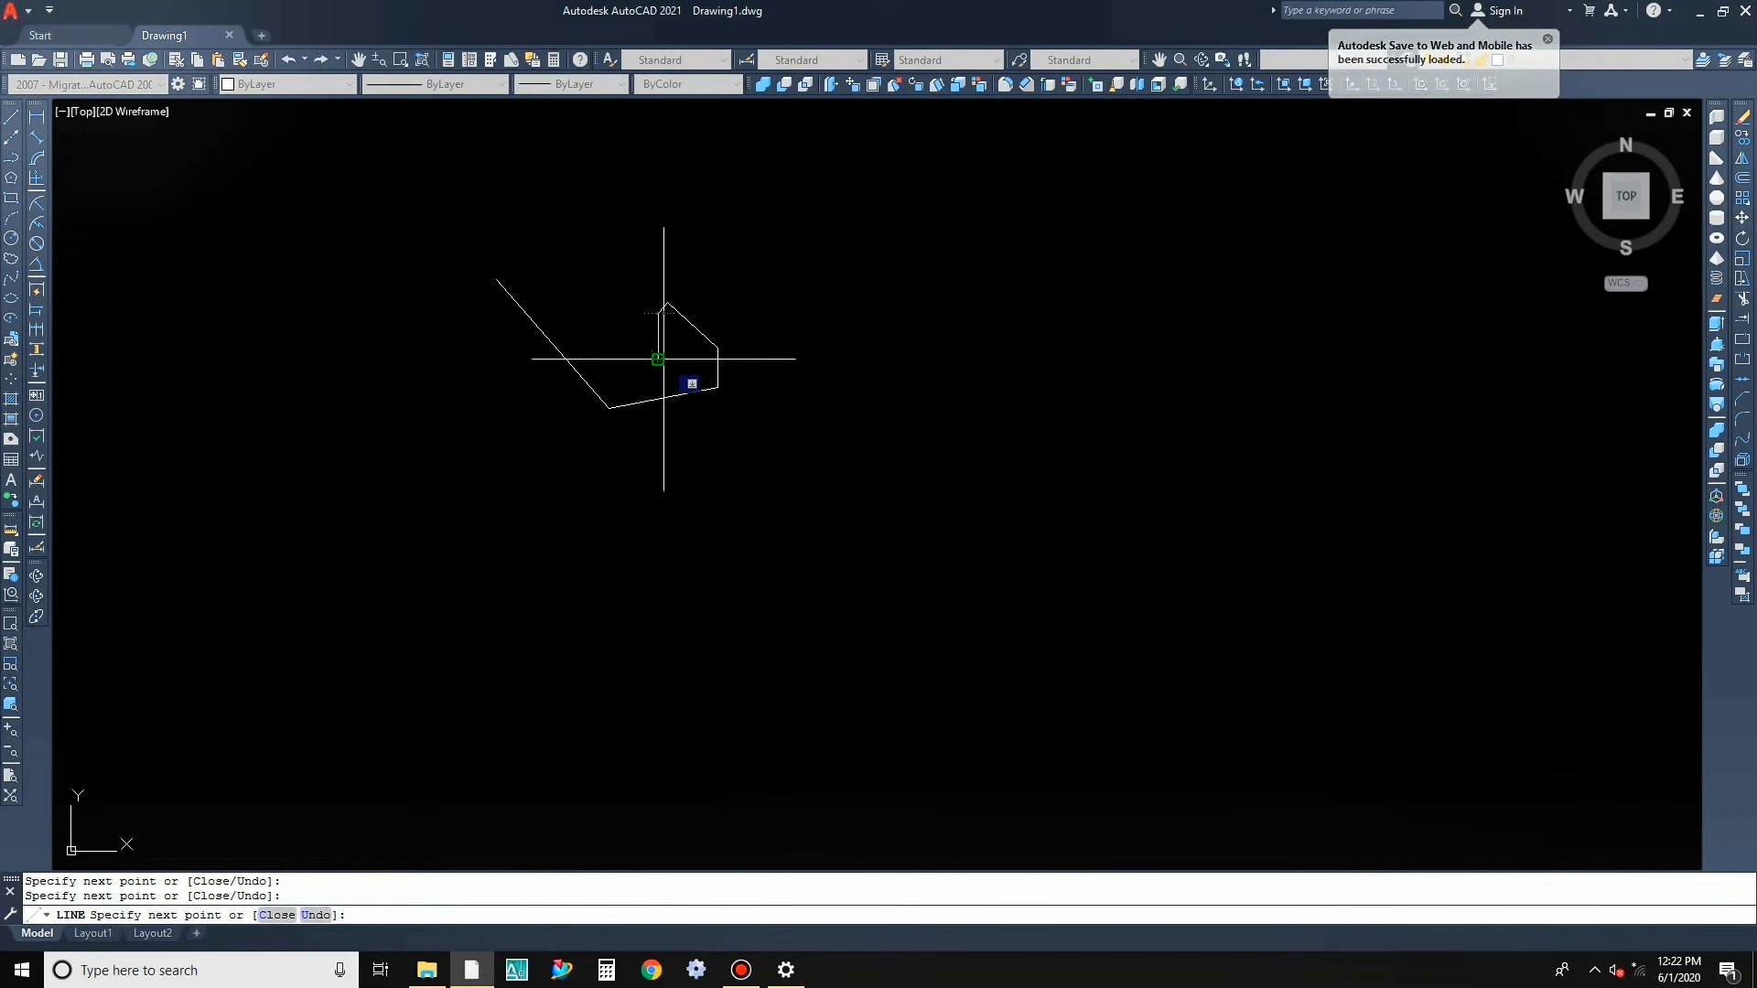
left_click(657, 359)
right_click(607, 312)
left_click(663, 345)
Step: Window-select all the test lines and erase them with E
left_click(392, 216)
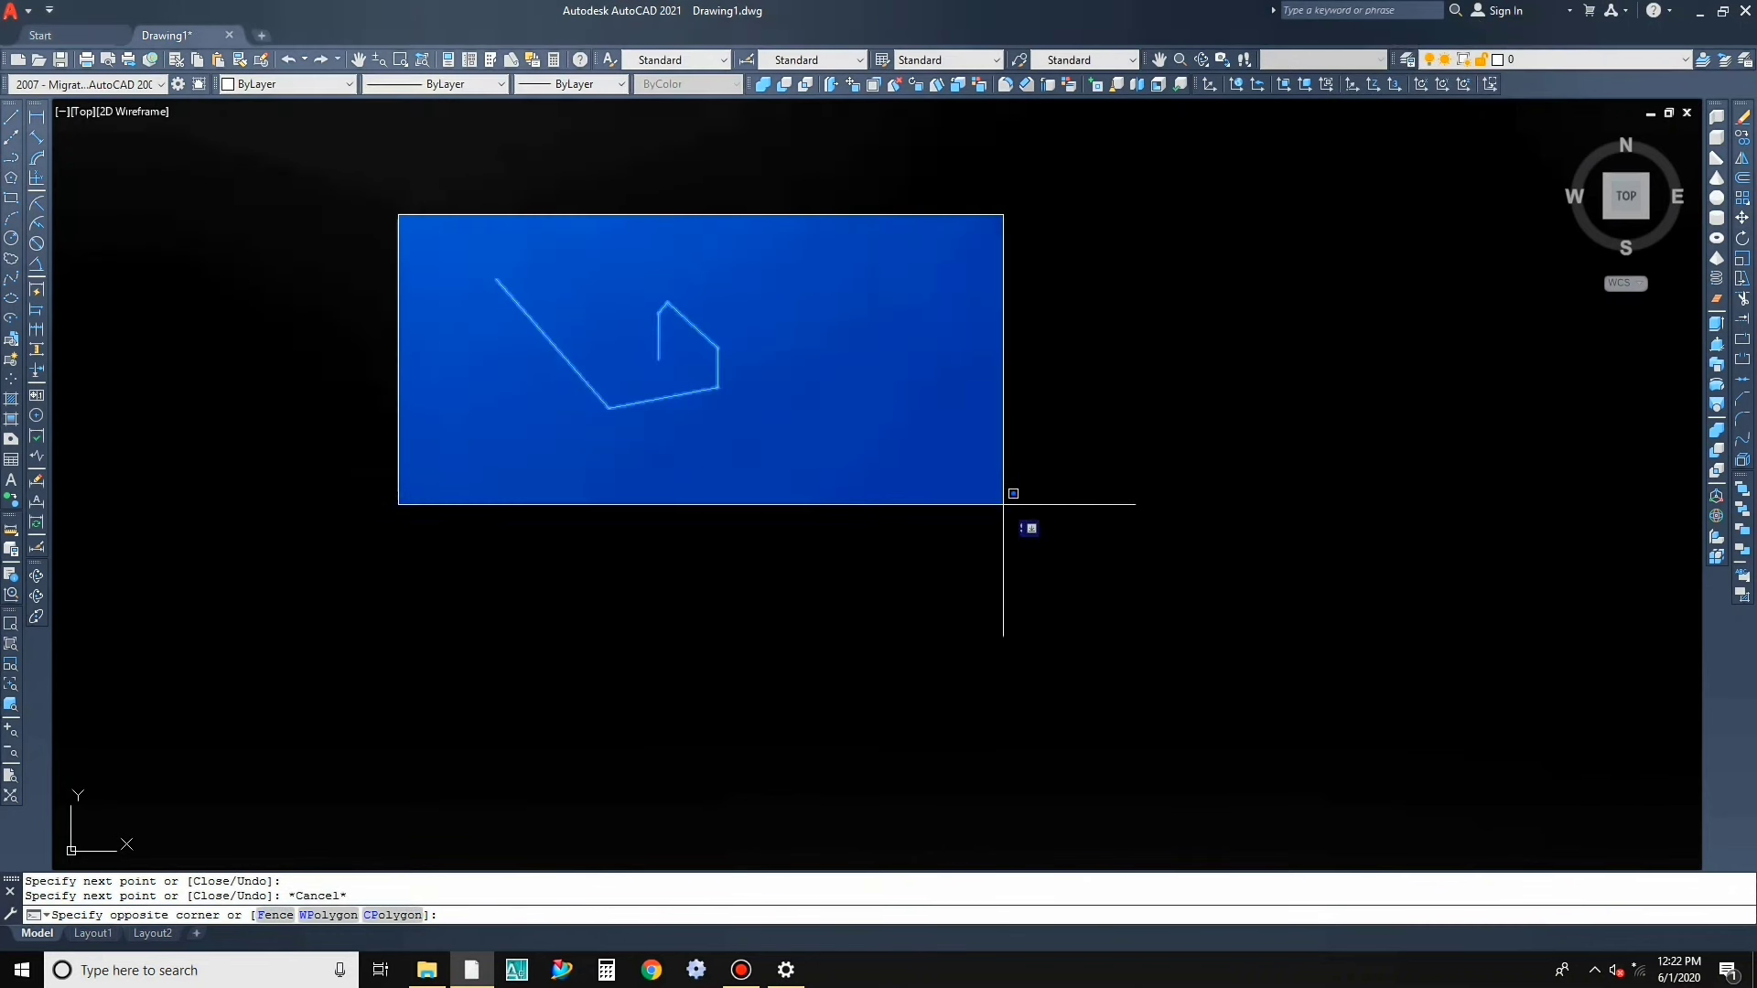
left_click(1009, 510)
type("e")
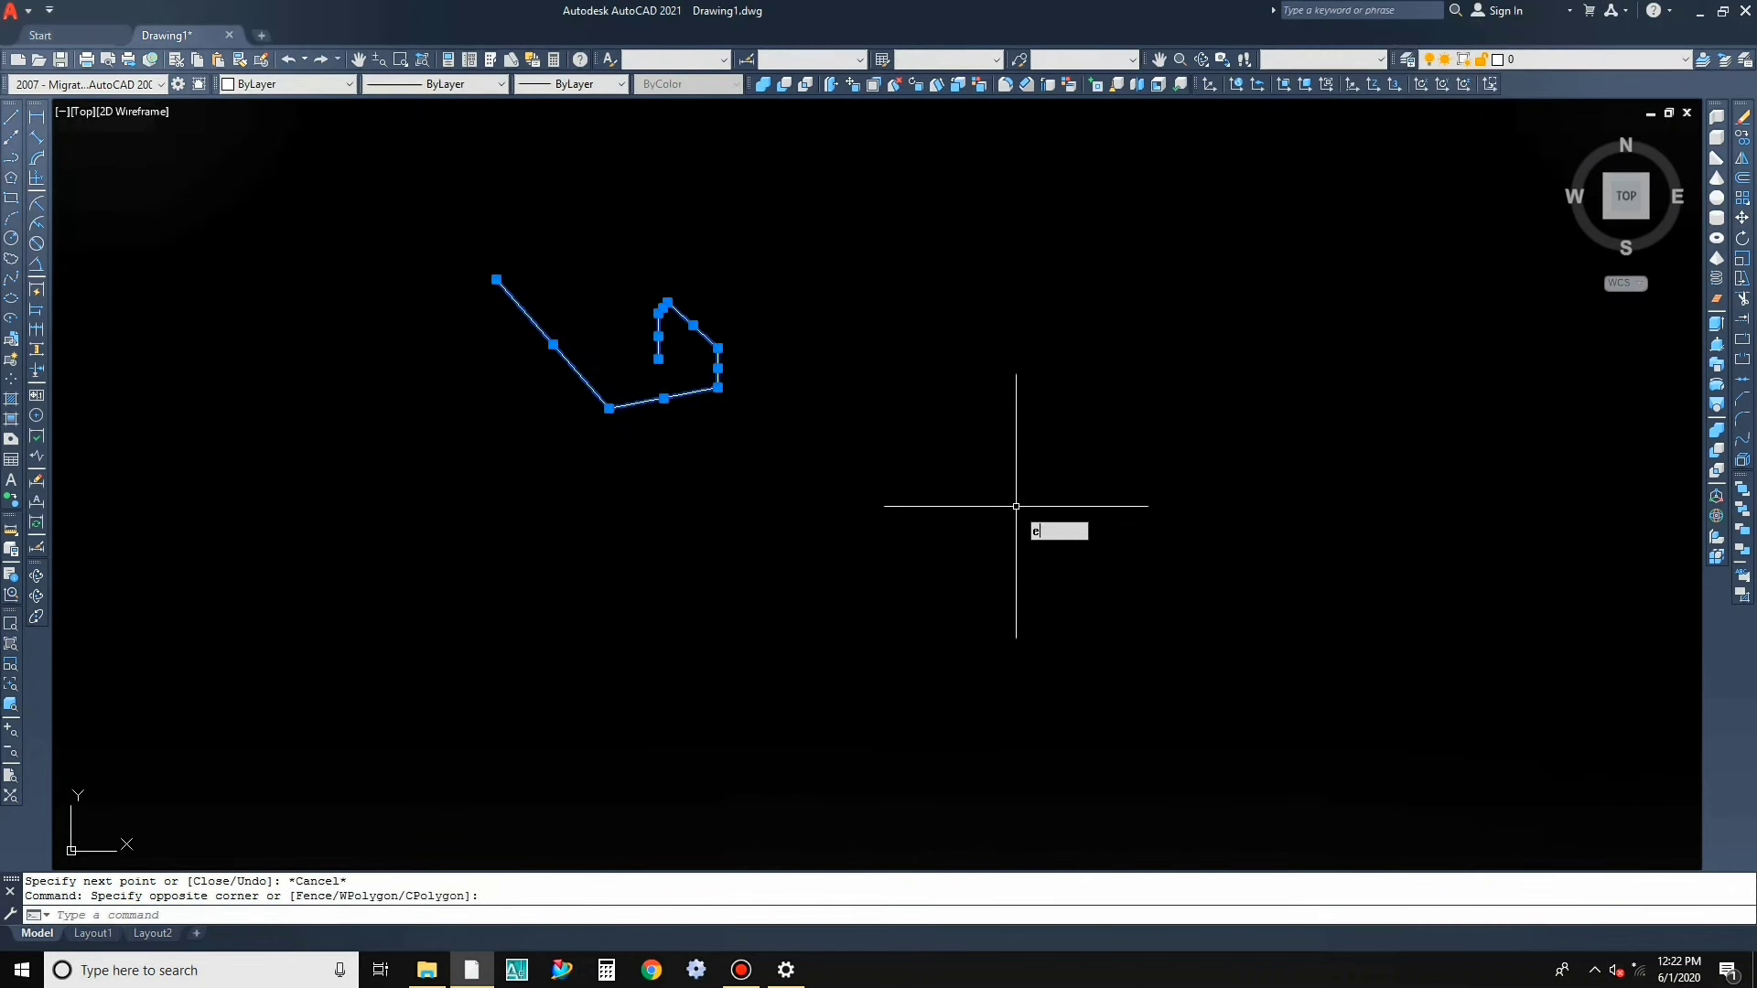
key("Return")
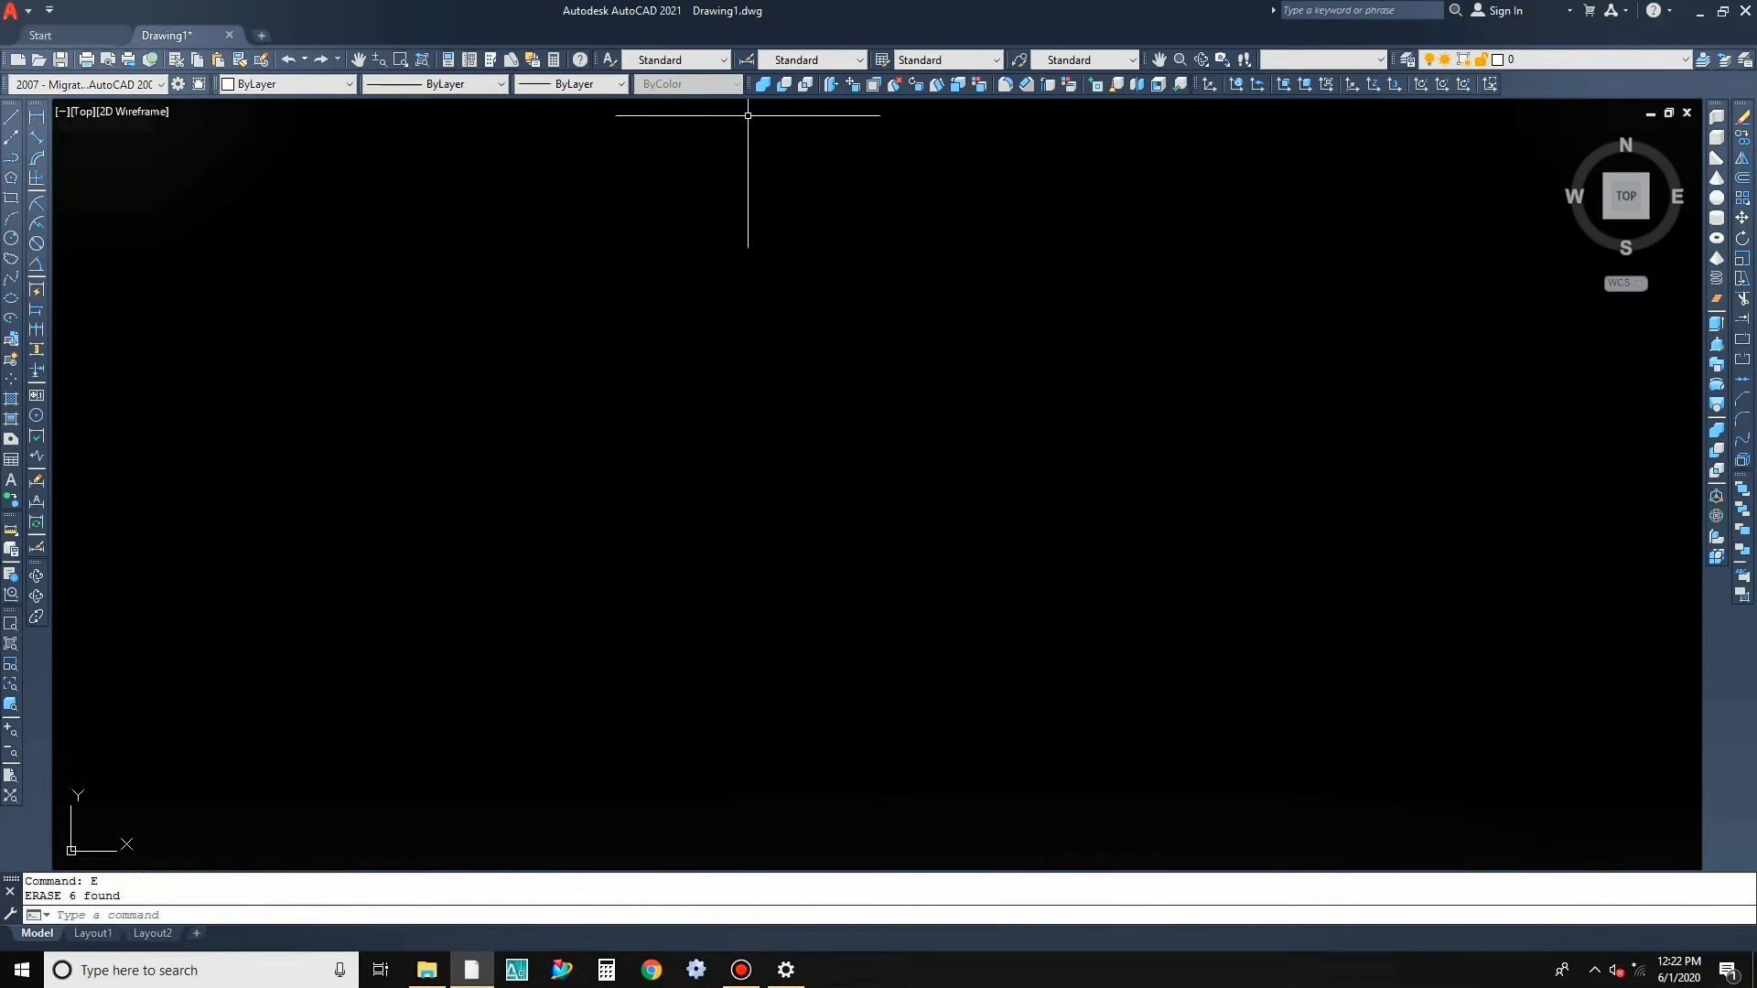